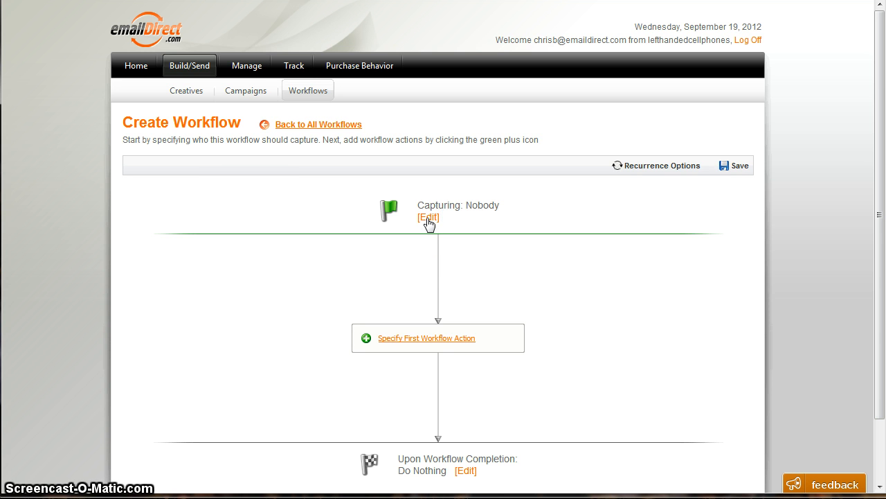
# Set the workflow to capture all new subscribers of the Quarterly Newsletter publication
pyautogui.click(428, 218)
pyautogui.click(369, 235)
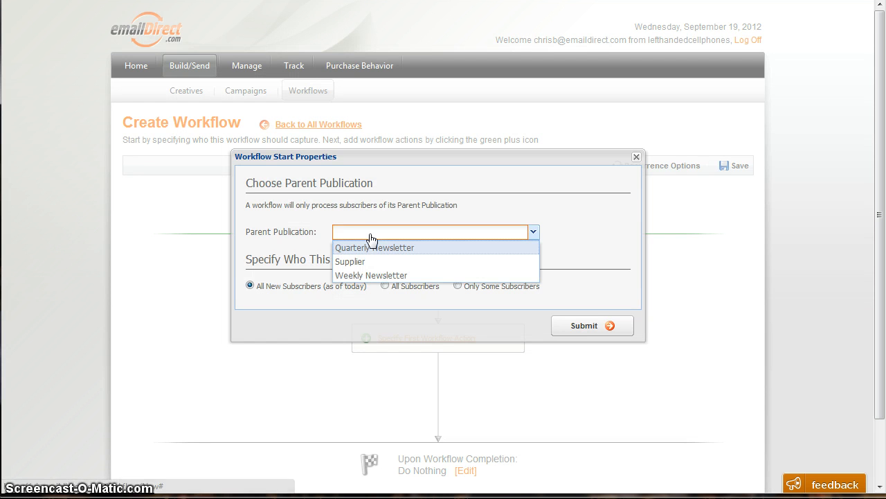
pyautogui.click(374, 250)
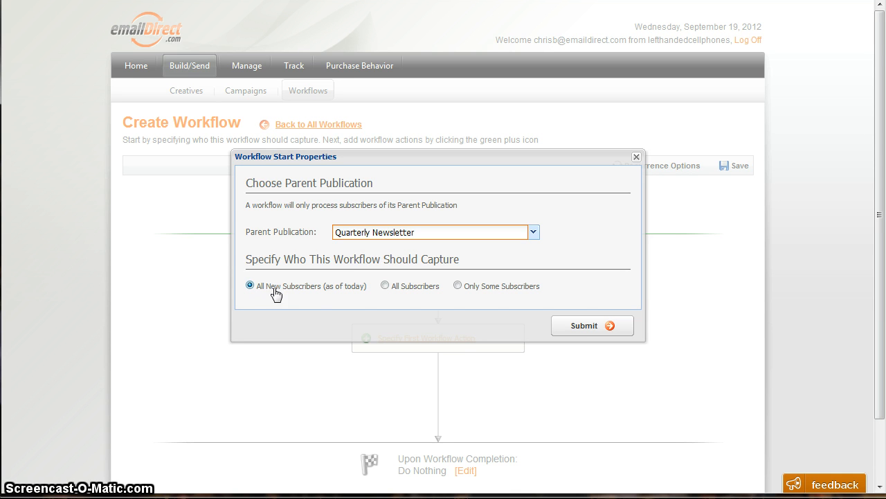
pyautogui.click(584, 326)
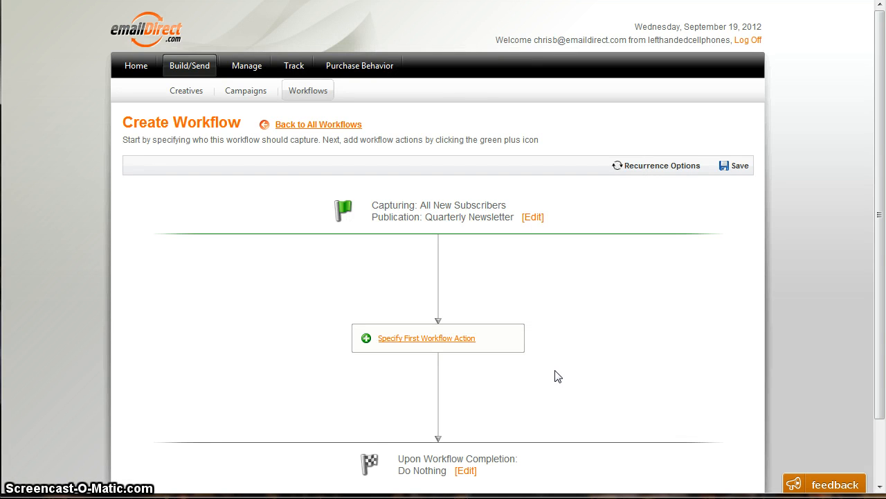
# Add a campaign node as the first workflow action, using the Welcome Email 1 creative from the New Welcome Series folder
pyautogui.click(444, 340)
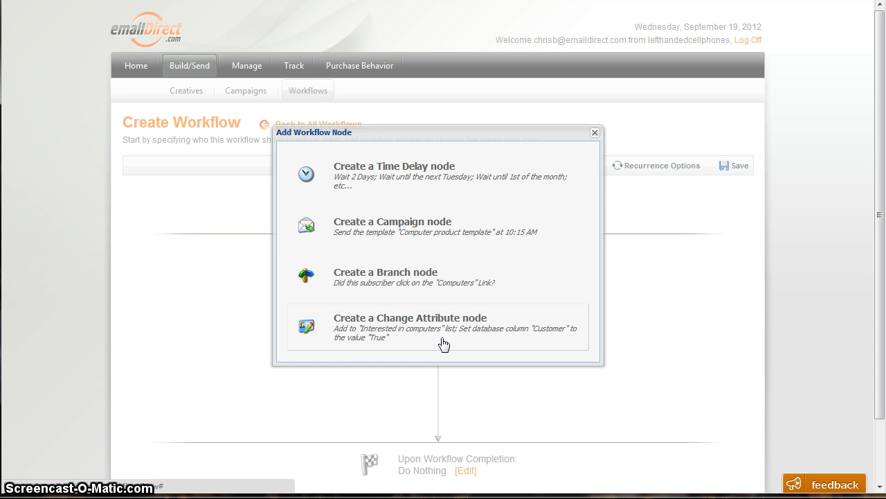
pyautogui.click(444, 231)
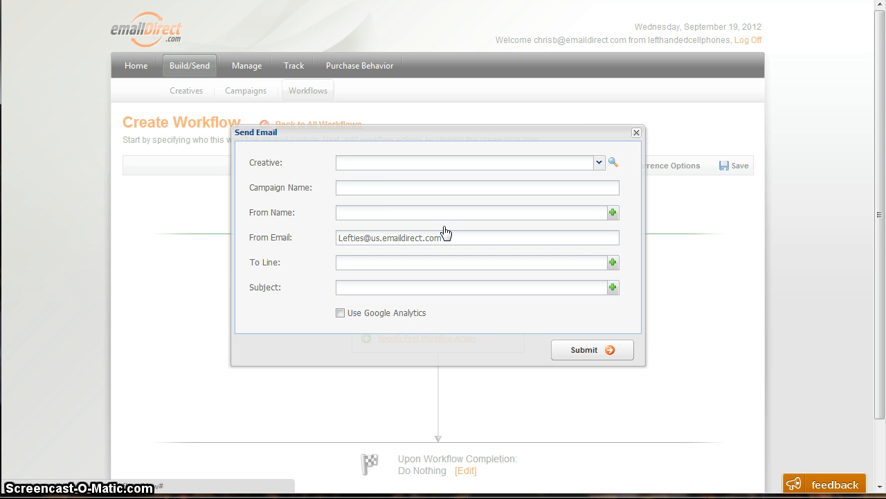
pyautogui.click(384, 166)
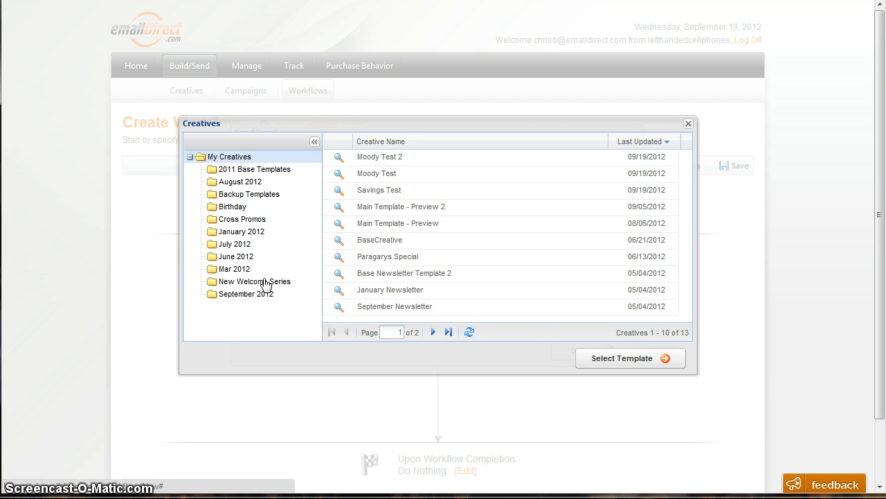
pyautogui.click(250, 282)
pyautogui.click(384, 158)
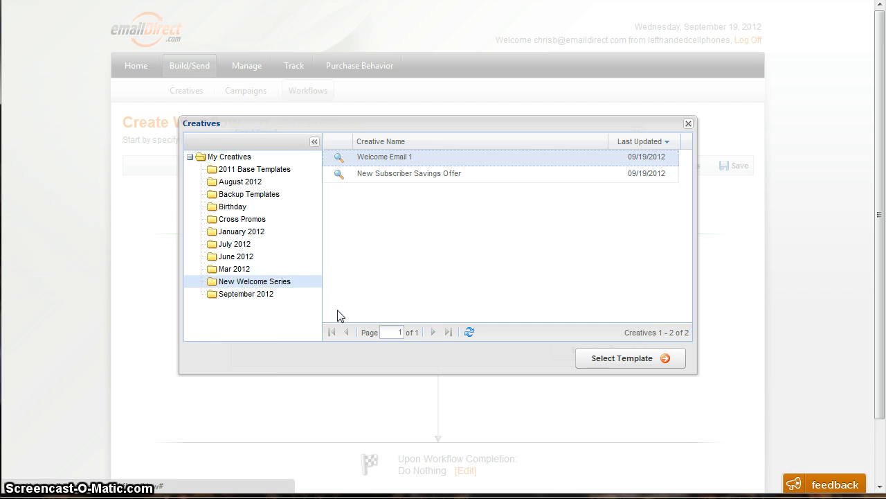
pyautogui.click(634, 365)
# Enter the sender's name as the From Name of the welcome email and submit the campaign node
pyautogui.click(356, 213)
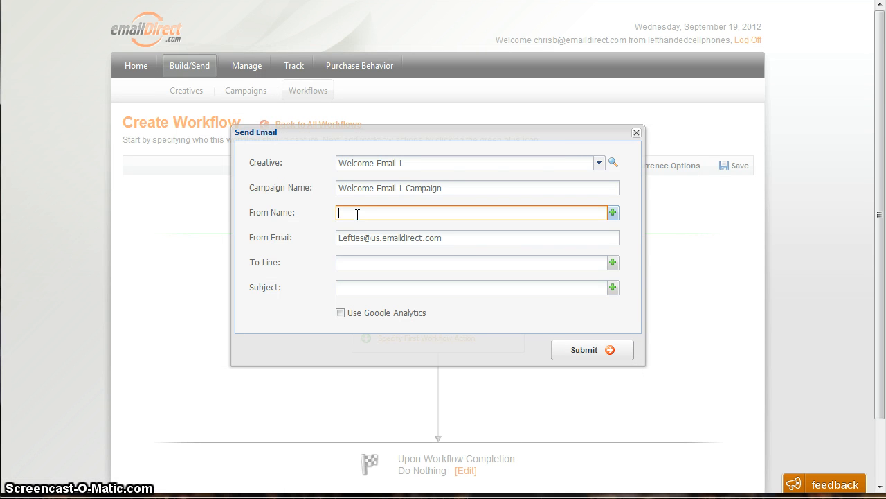
pyautogui.write('Chris')
pyautogui.press('Tab')
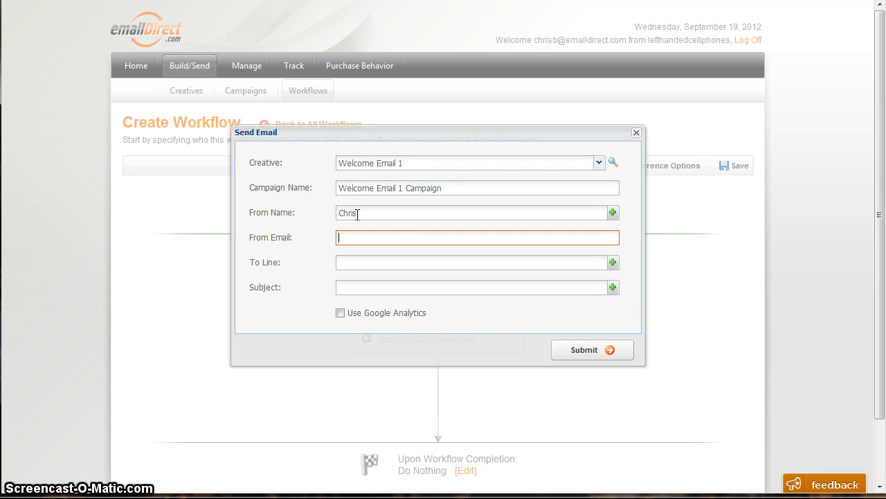
pyautogui.press('Tab')
pyautogui.press('Tab')
pyautogui.click(590, 354)
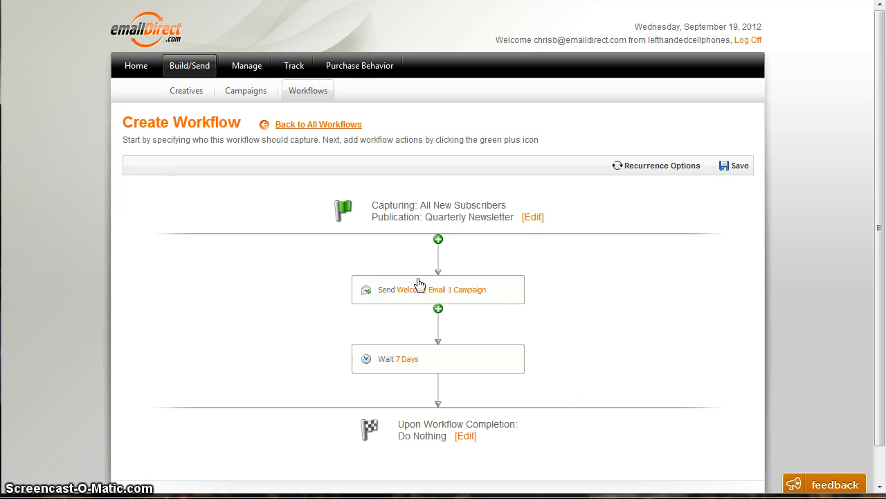
# Set the time delay after the Welcome Email 1 campaign to 2 days
pyautogui.moveTo(404, 367)
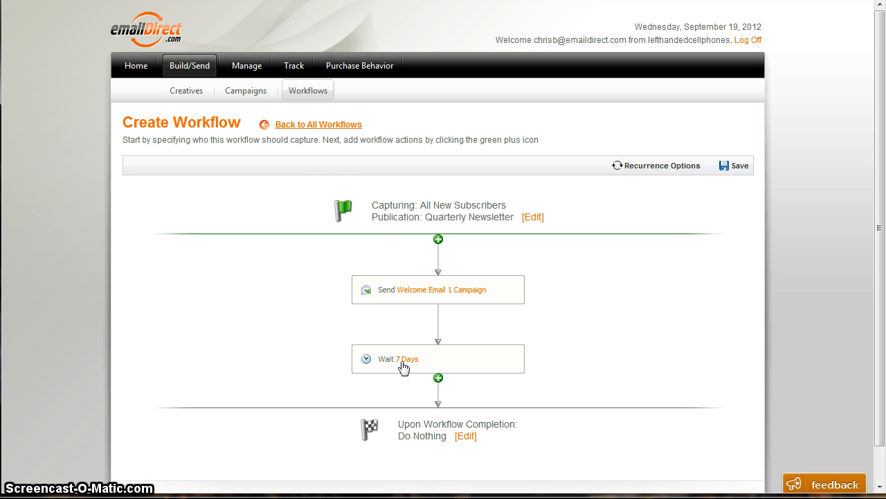
pyautogui.click(404, 367)
pyautogui.doubleClick(392, 232)
pyautogui.write('2')
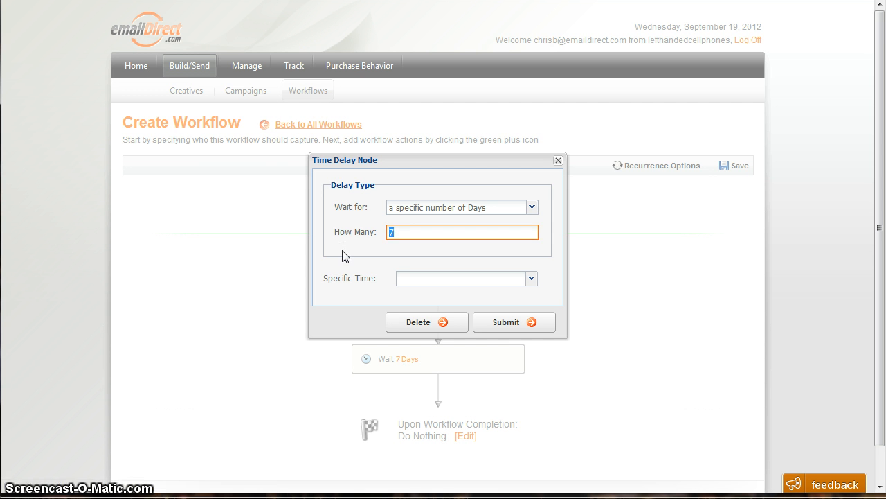
pyautogui.click(502, 324)
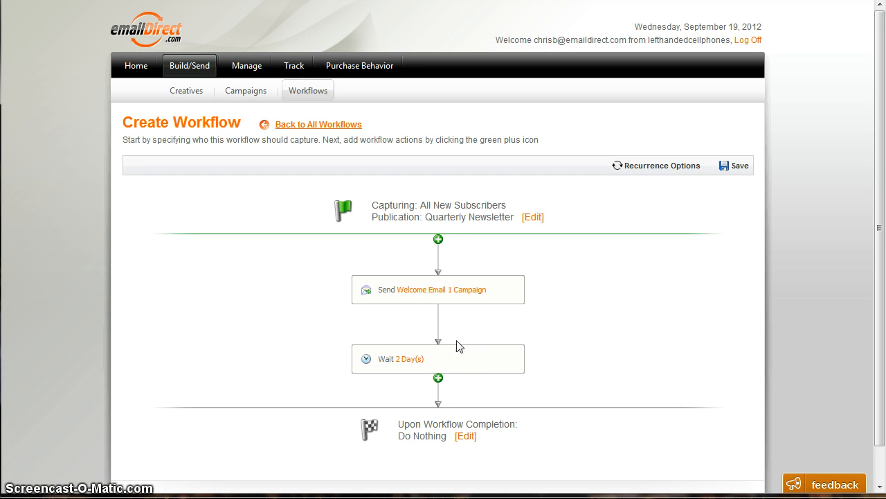
# Add a campaign node after the 2-day delay, using the New Subscriber Savings Offer creative
pyautogui.click(439, 377)
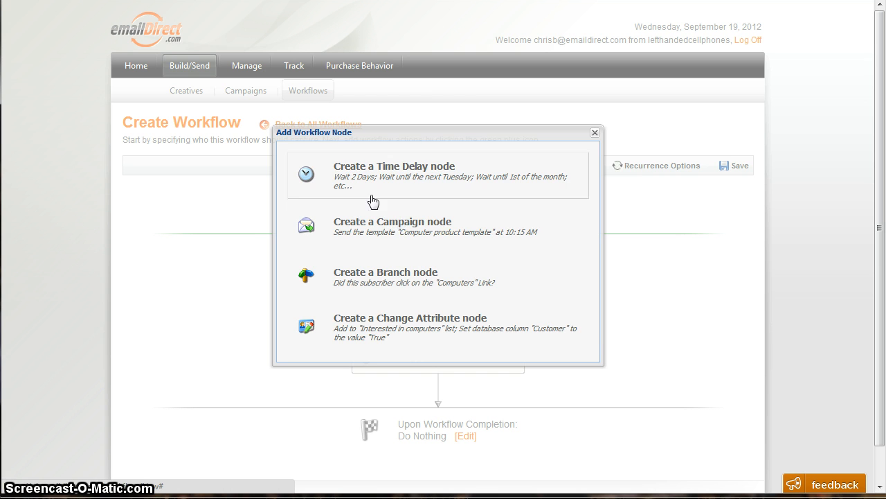
pyautogui.click(402, 224)
pyautogui.click(377, 165)
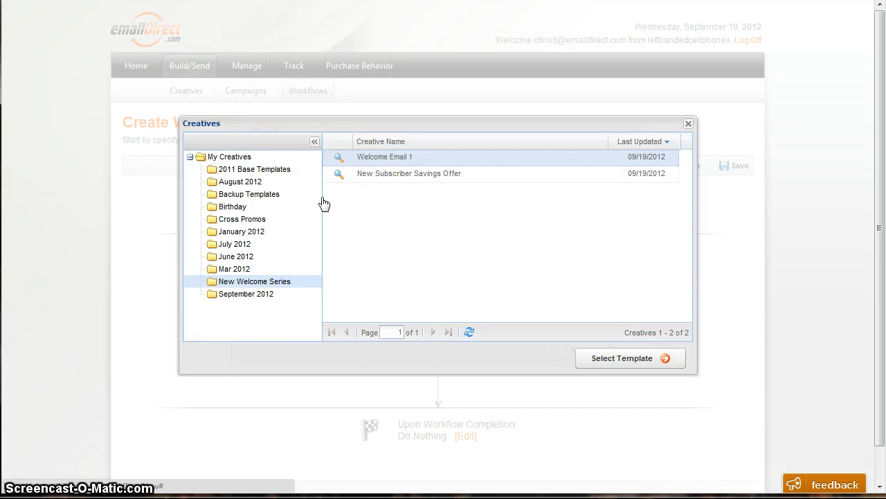
pyautogui.click(408, 174)
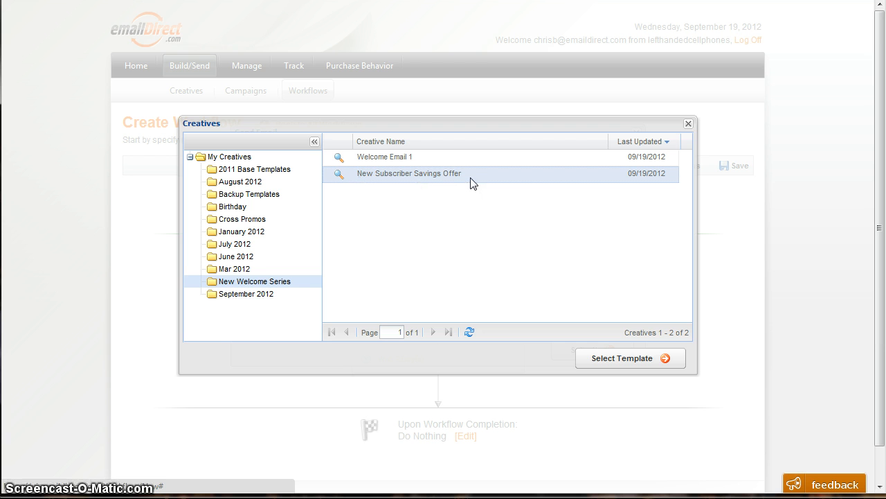
pyautogui.click(619, 360)
# Enter the sender's name and the subject "asdfa" for the savings offer email, and submit the campaign node
pyautogui.click(346, 217)
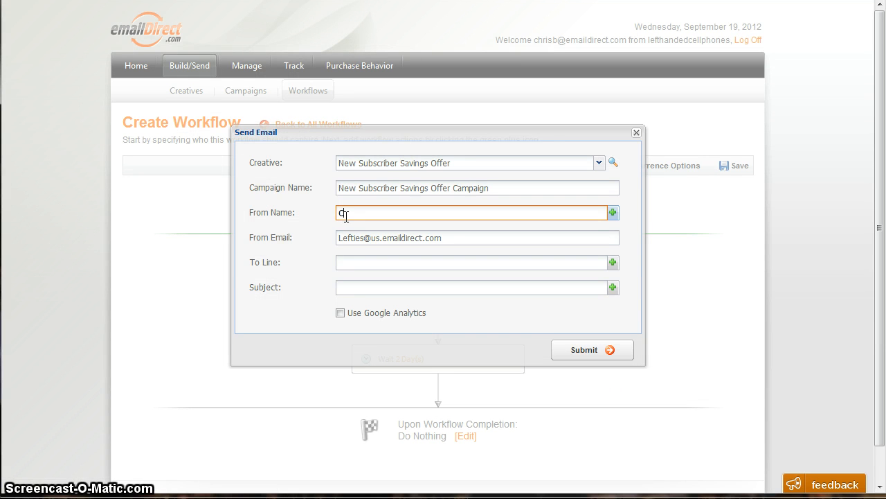
pyautogui.click(367, 286)
pyautogui.write('asdfa')
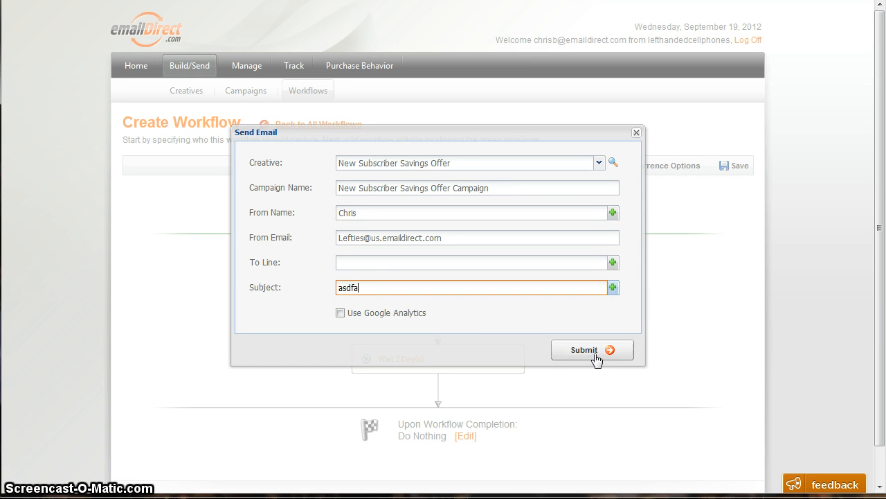
pyautogui.click(586, 350)
pyautogui.scroll(-3, 642, 399)
pyautogui.scroll(-1, 643, 394)
pyautogui.scroll(1, 548, 346)
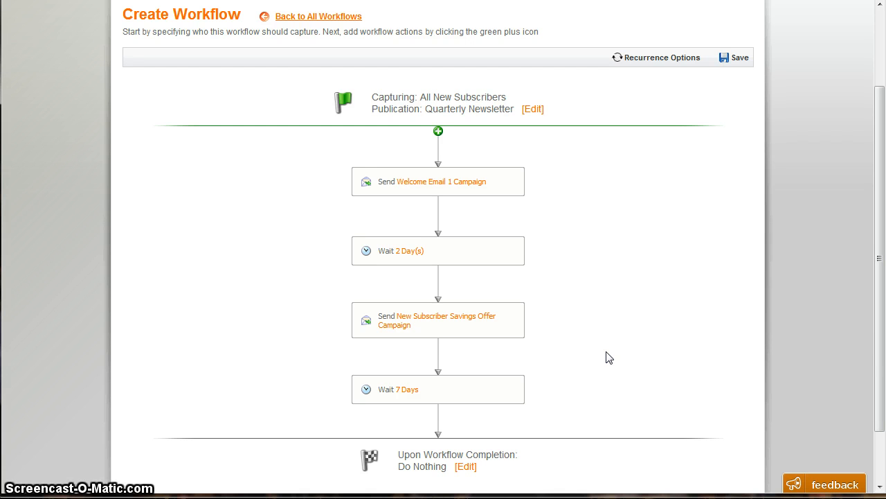
# Return to the workflow list and create a new workflow capturing only some subscribers of the Quarterly Newsletter publication
pyautogui.click(312, 16)
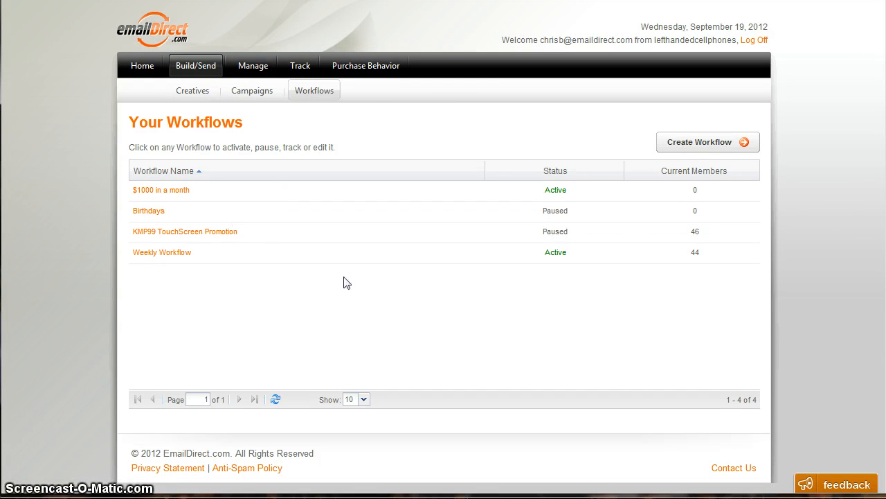
pyautogui.click(691, 143)
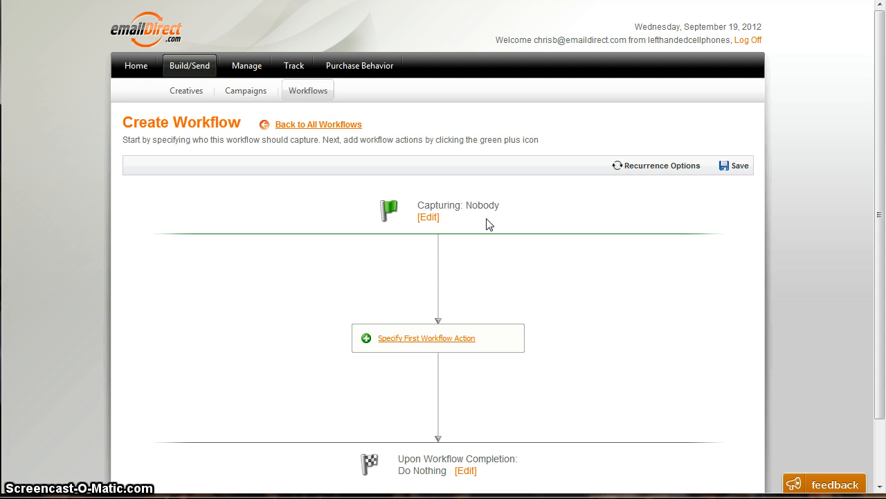
pyautogui.click(429, 219)
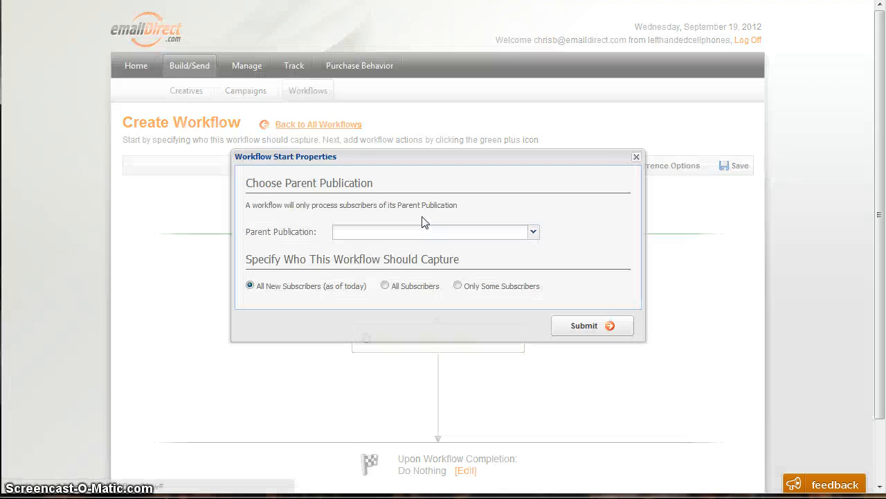
pyautogui.click(410, 233)
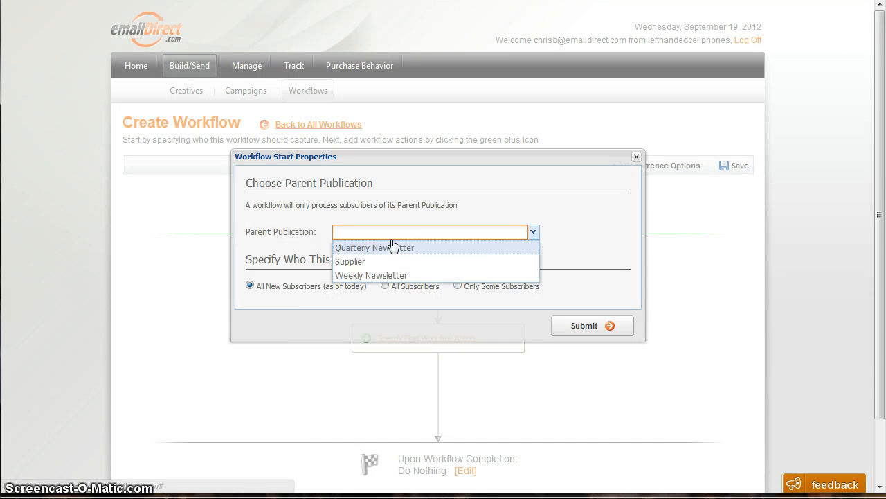
pyautogui.click(368, 249)
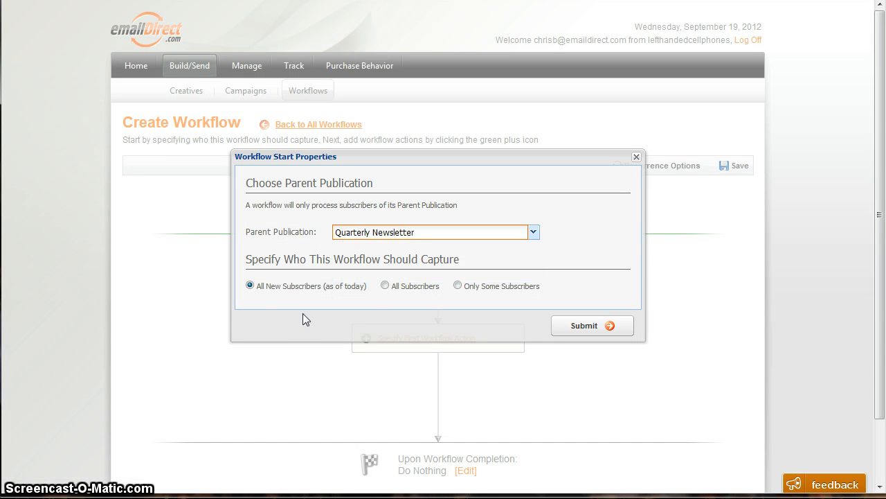
pyautogui.click(458, 286)
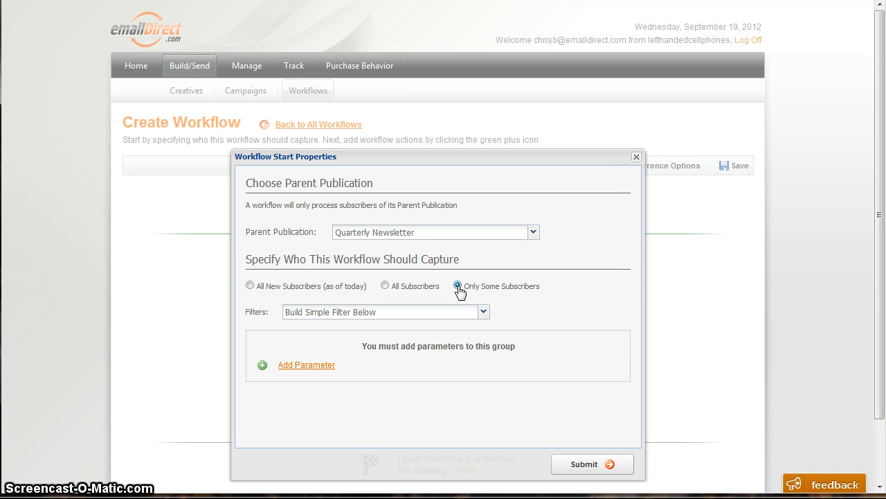
# Add a relative-date conditional parameter requiring that Birthday Is Today, and submit the workflow start properties
pyautogui.click(306, 369)
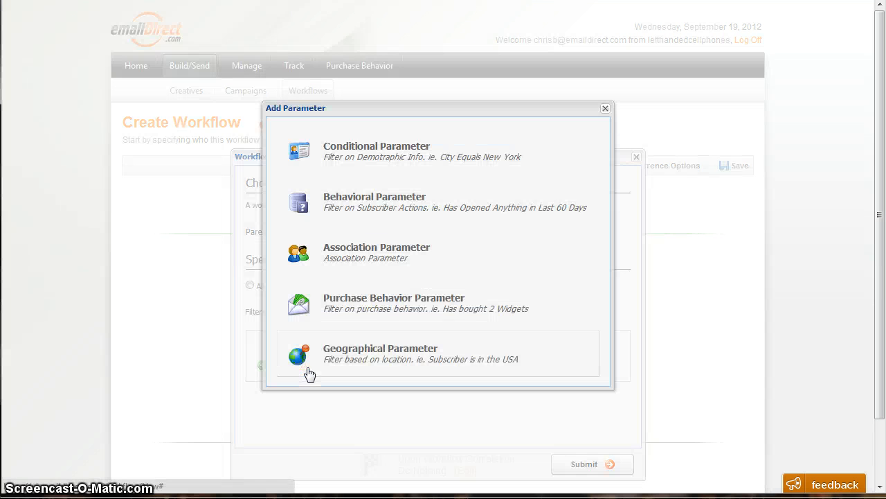
pyautogui.click(373, 149)
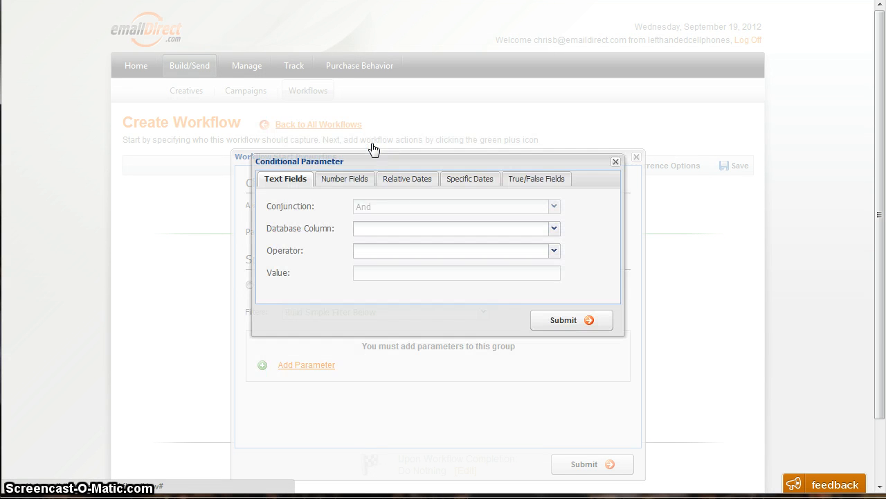
pyautogui.click(402, 179)
pyautogui.click(382, 232)
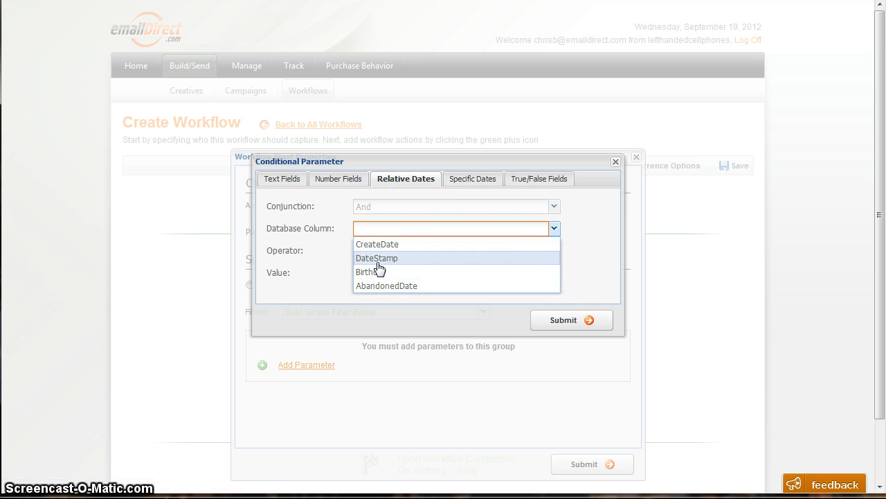
pyautogui.click(381, 272)
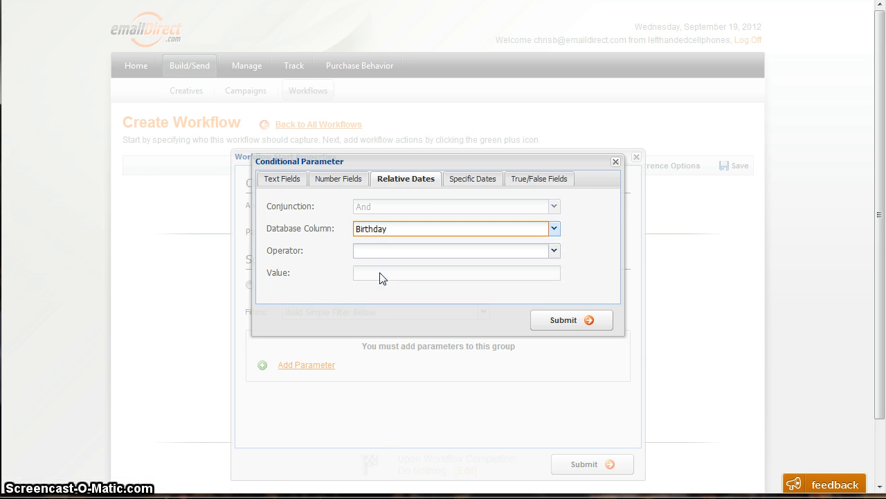
pyautogui.click(381, 253)
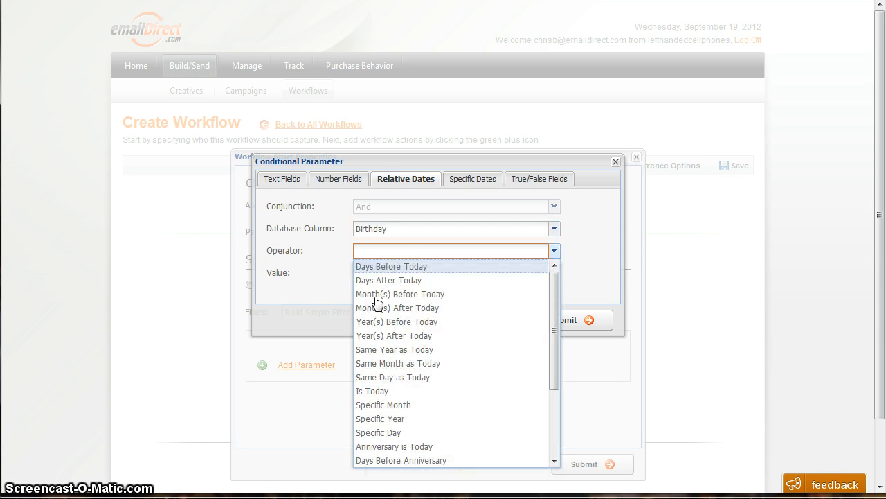
pyautogui.click(381, 391)
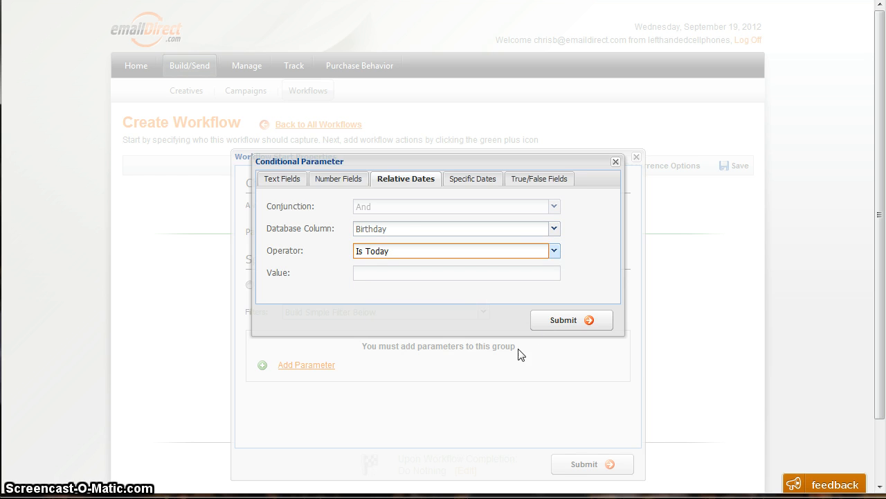
pyautogui.click(559, 322)
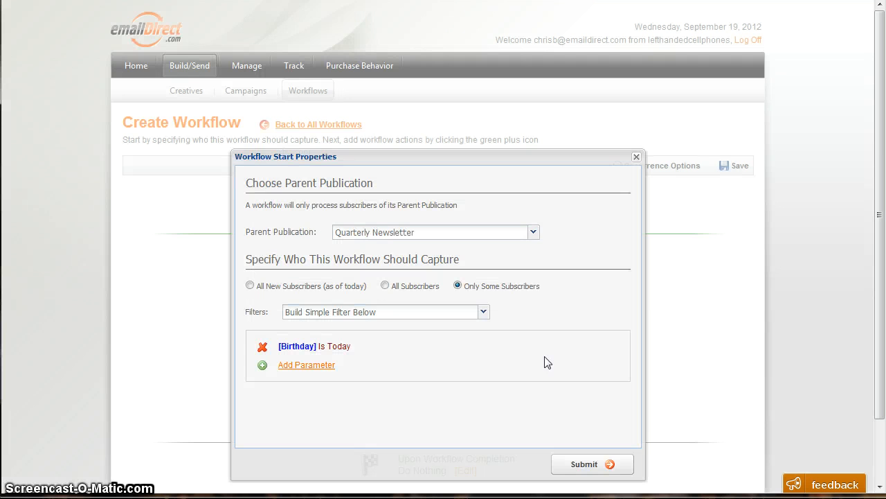
pyautogui.click(586, 465)
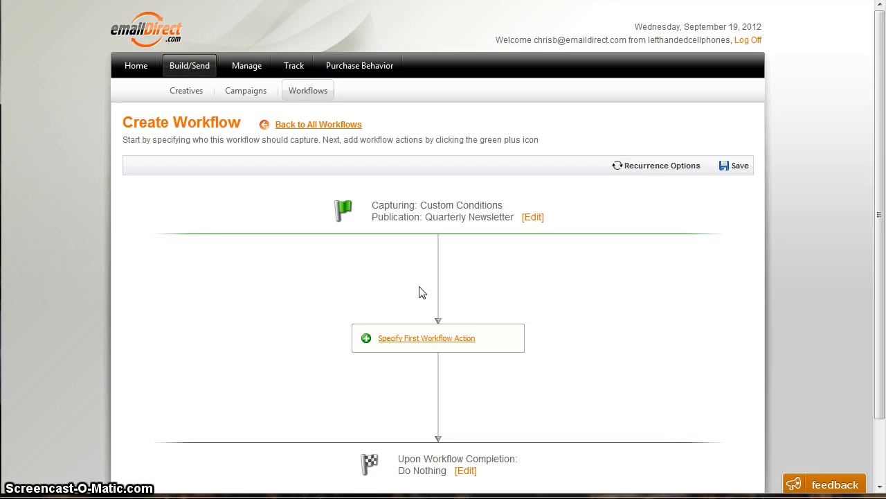
# Add a campaign node as the first workflow action, using the Birthday Specials 1 creative from the Birthday folder
pyautogui.click(419, 339)
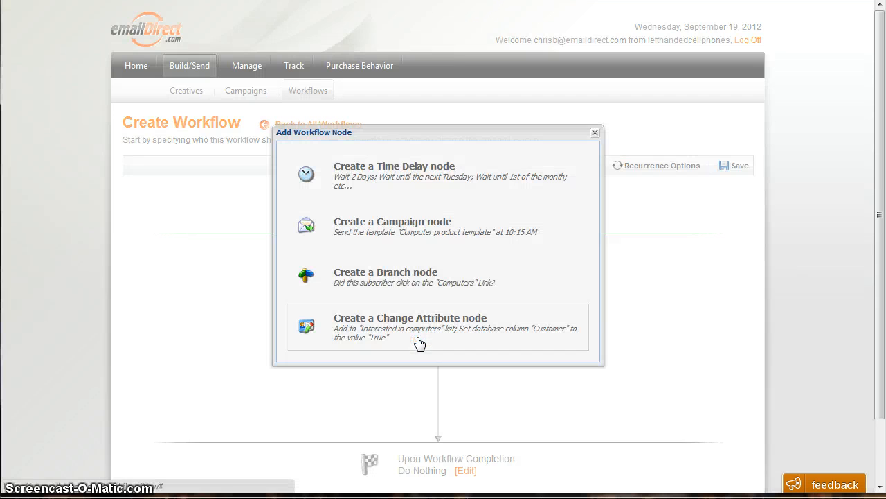
pyautogui.click(410, 232)
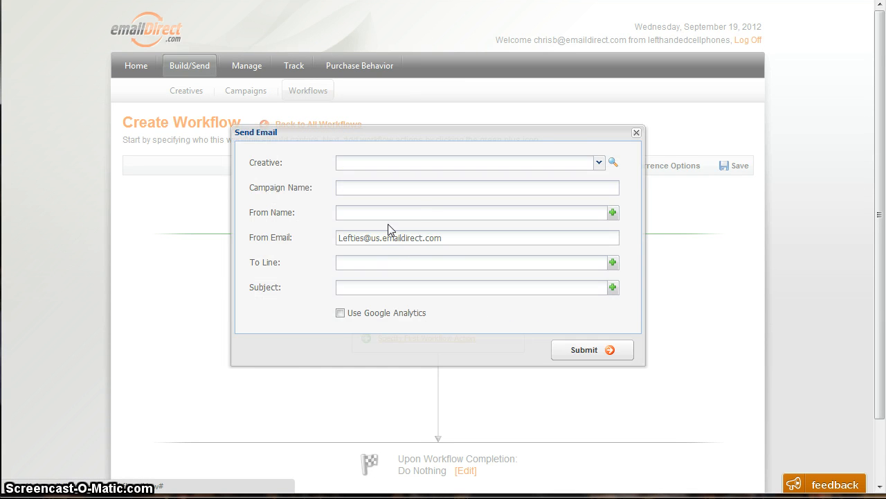
pyautogui.click(405, 166)
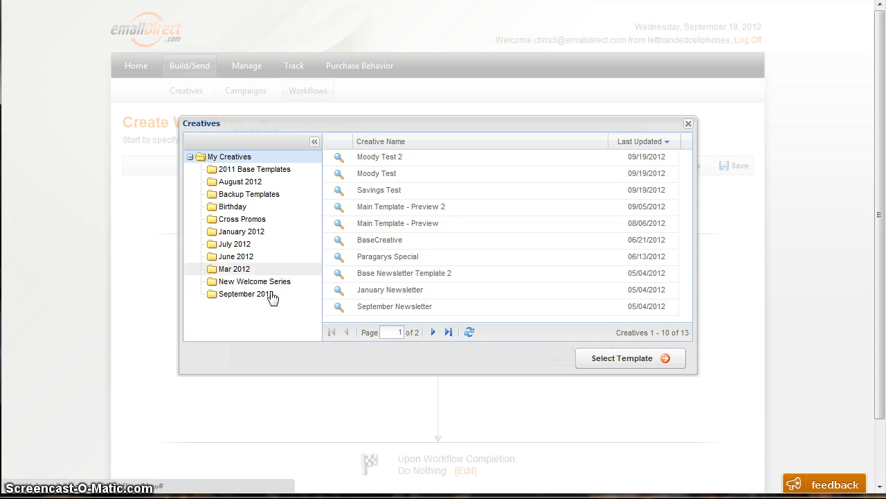
pyautogui.click(233, 207)
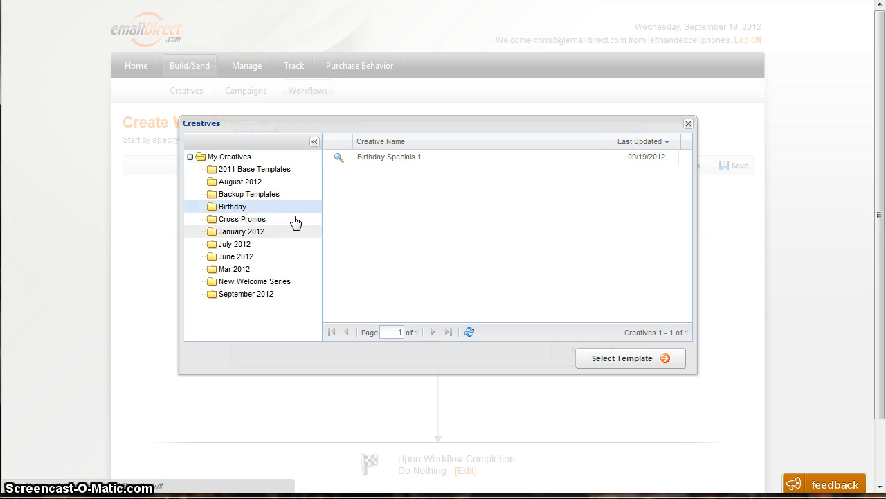
pyautogui.click(388, 159)
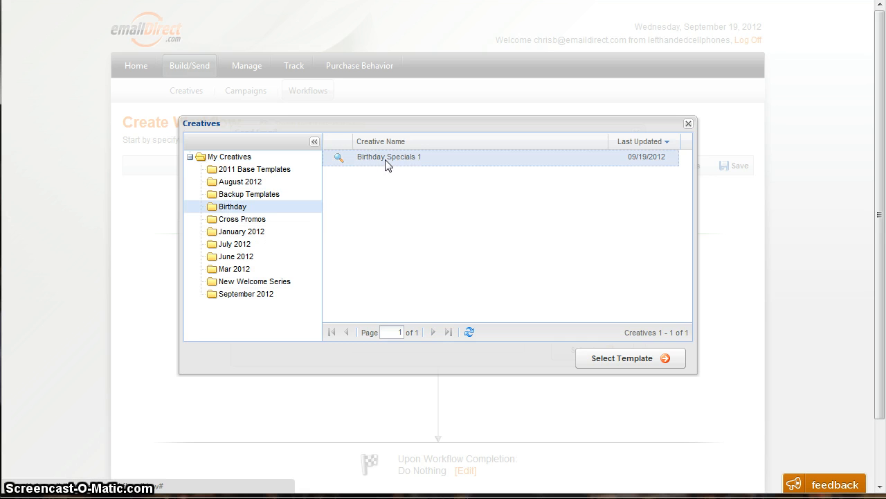
pyautogui.click(627, 367)
# Enter the sender's name and the subject "asdf" for the birthday email, and submit the campaign node
pyautogui.click(347, 214)
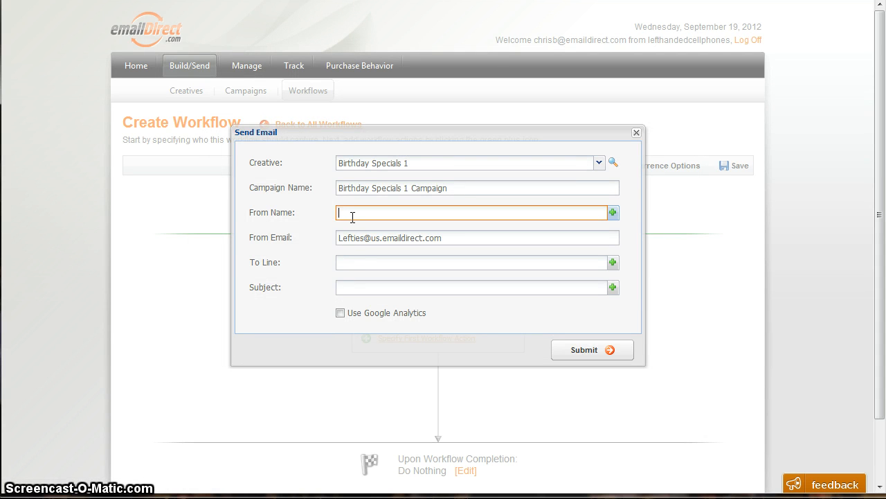
pyautogui.click(351, 287)
pyautogui.write('asdf')
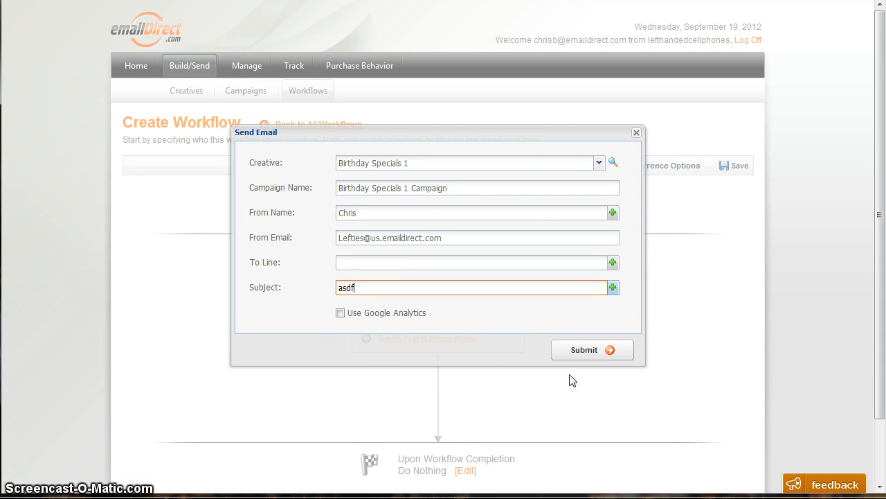
pyautogui.click(579, 350)
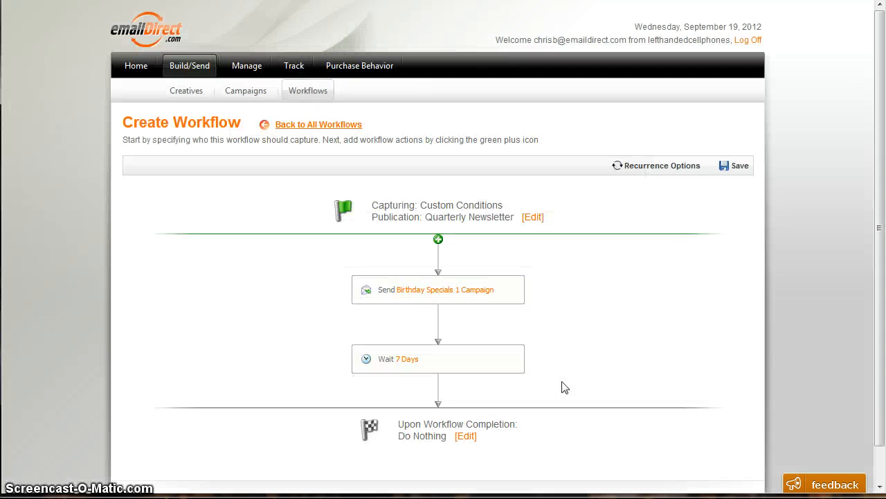
# Delete the 7-day wait node that follows the birthday campaign, confirming the removal
pyautogui.click(410, 361)
pyautogui.click(412, 323)
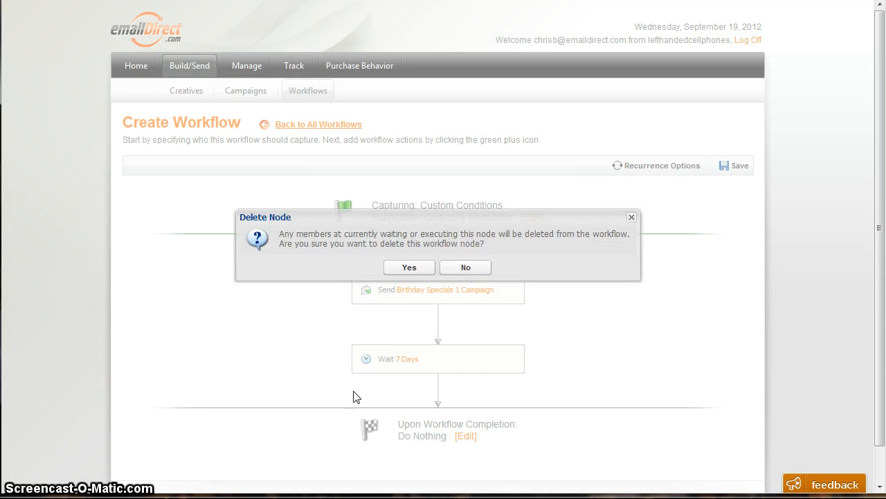
pyautogui.click(408, 265)
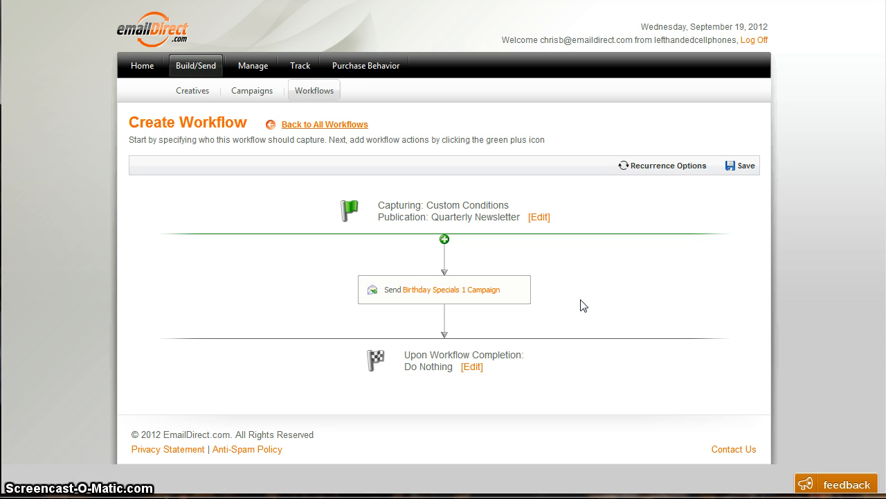
# Set the workflow's recurrence frequency to Reset Every "X" Number Of Months, fill in how many months, and submit the options
pyautogui.click(664, 168)
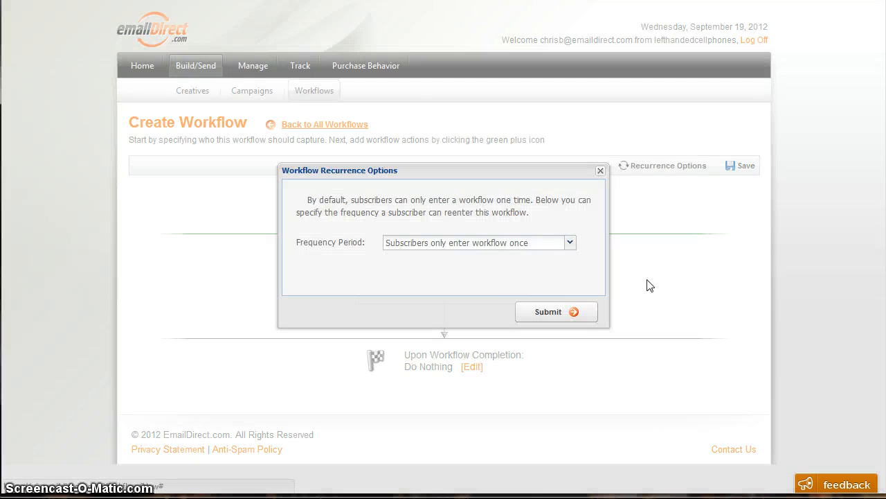
pyautogui.click(478, 248)
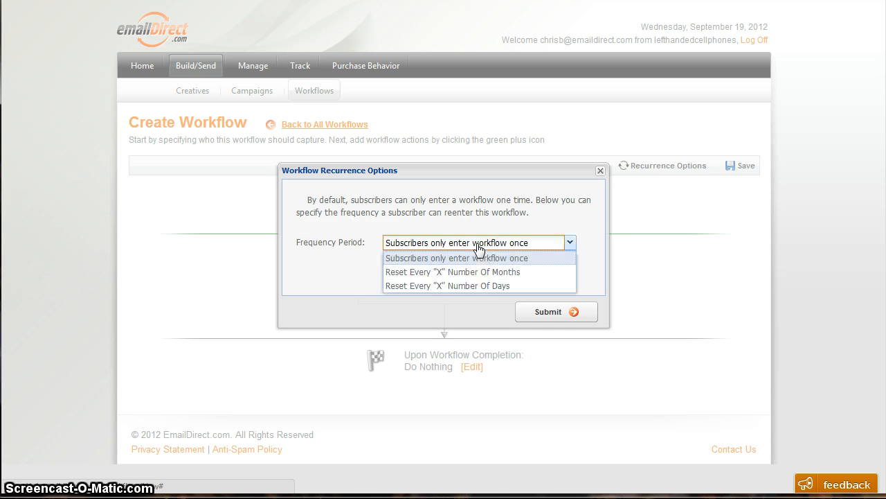
pyautogui.click(481, 277)
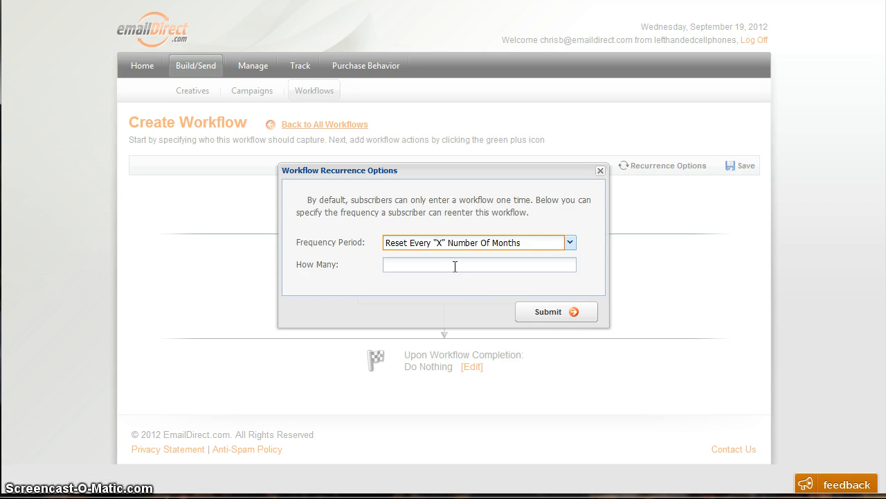
pyautogui.click(455, 265)
pyautogui.click(536, 315)
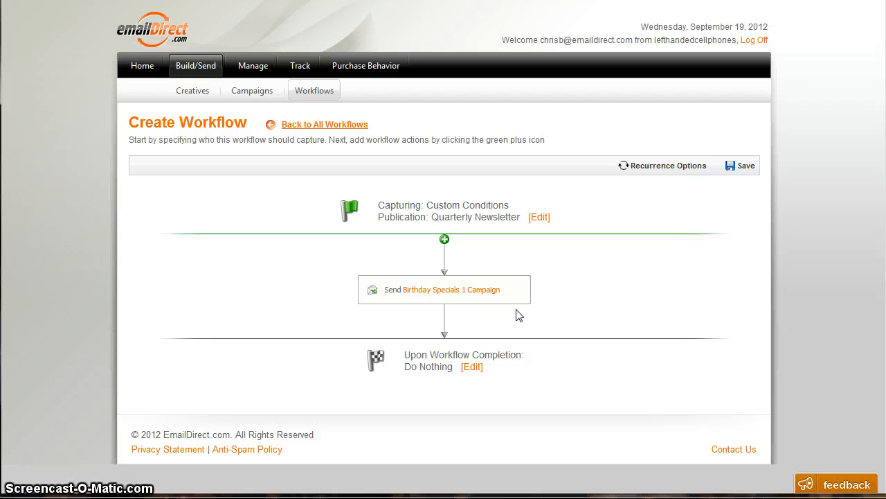
# Return to the workflow list and create another workflow with parent publication Quarterly Newsletter, capturing only some subscribers
pyautogui.click(320, 126)
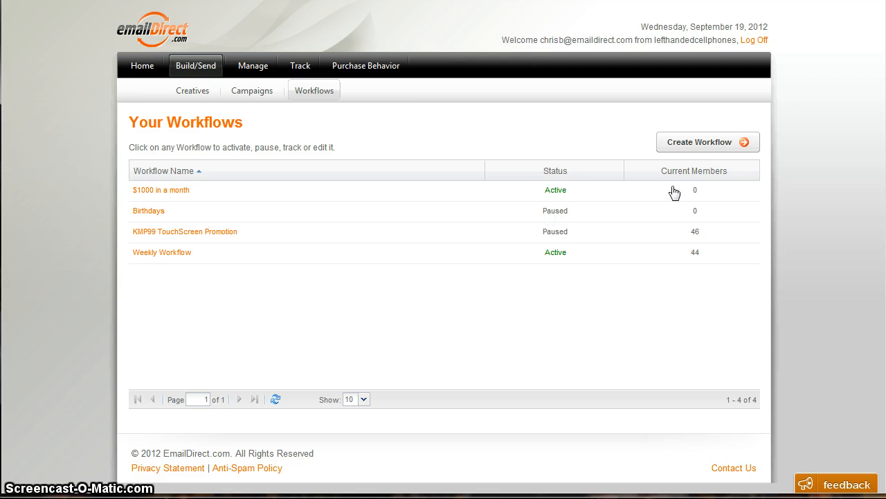
pyautogui.click(696, 150)
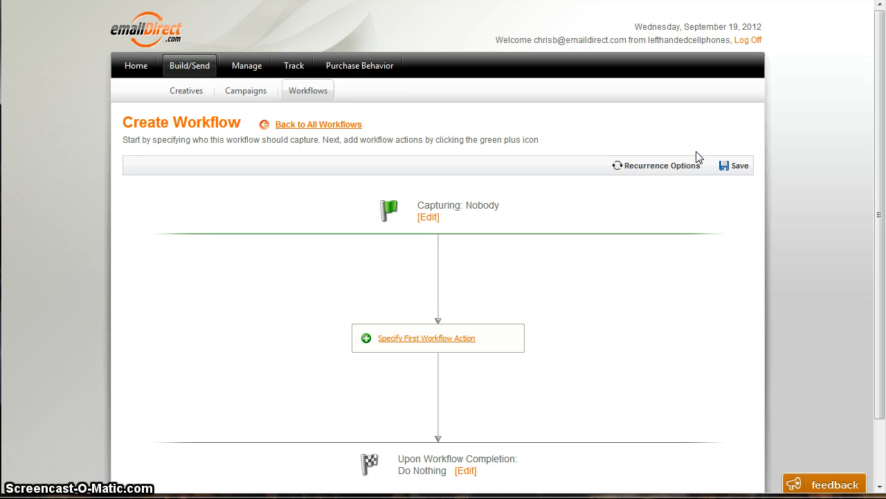
pyautogui.click(425, 219)
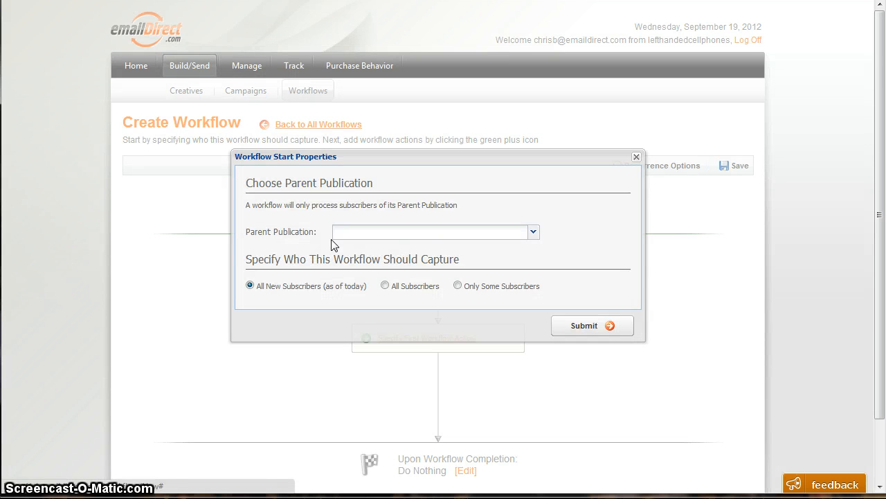
pyautogui.click(364, 233)
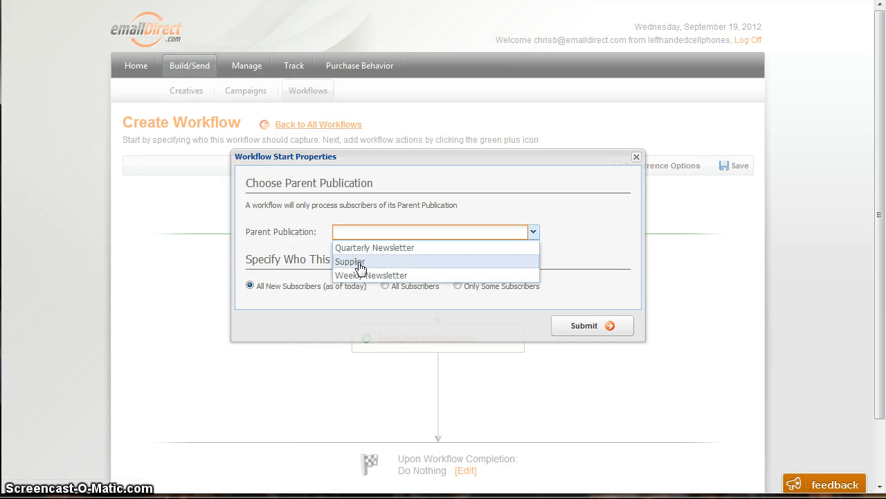
pyautogui.click(384, 246)
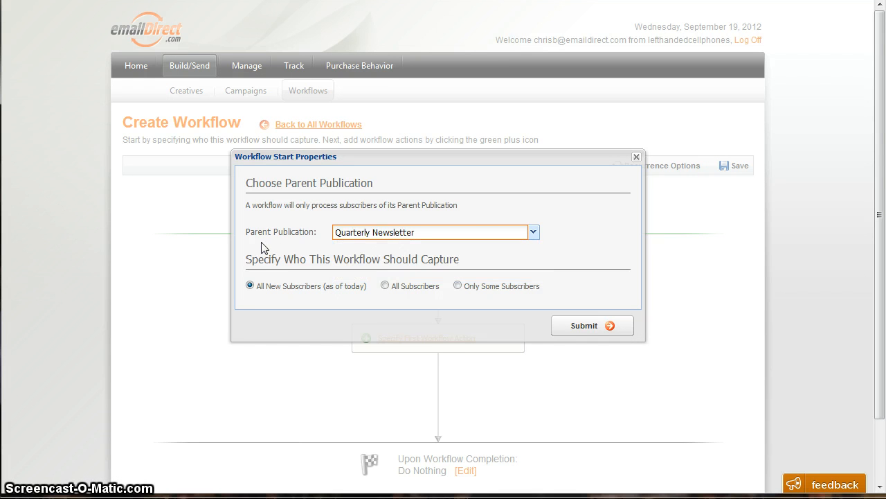
pyautogui.click(457, 286)
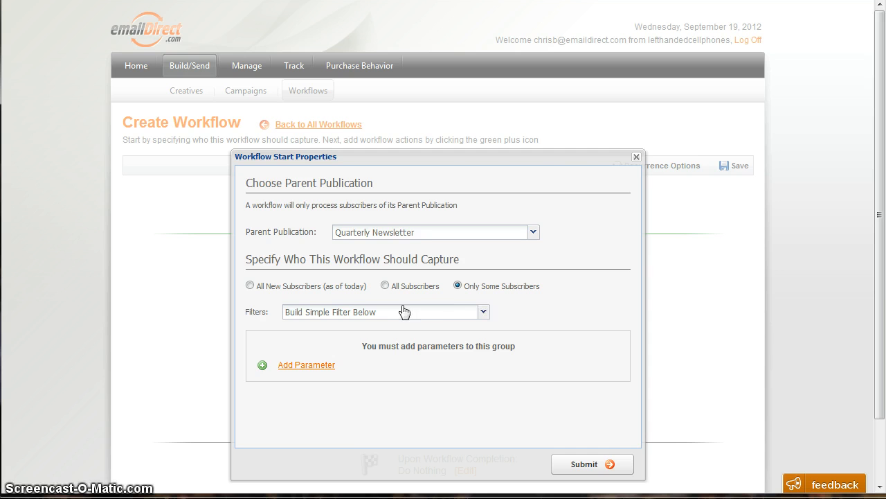
# Add a product purchase behavior parameter for subscribers who have purchased the product named iPhone
pyautogui.click(310, 366)
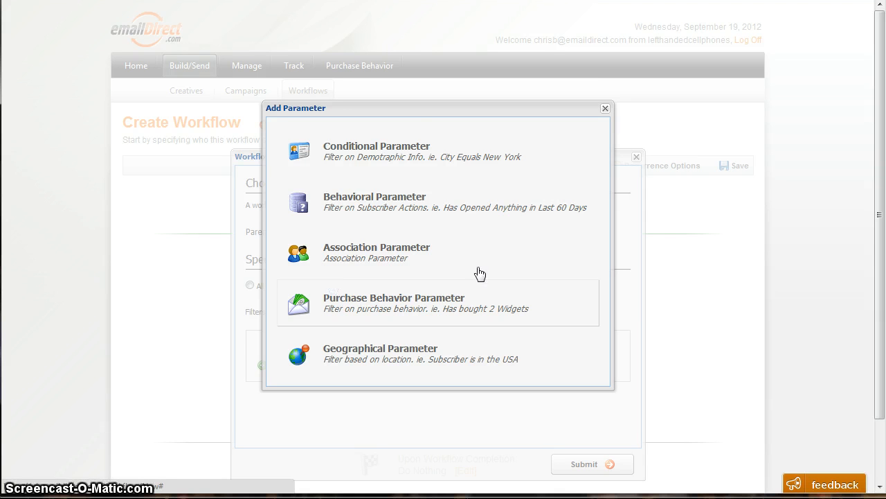
pyautogui.click(458, 309)
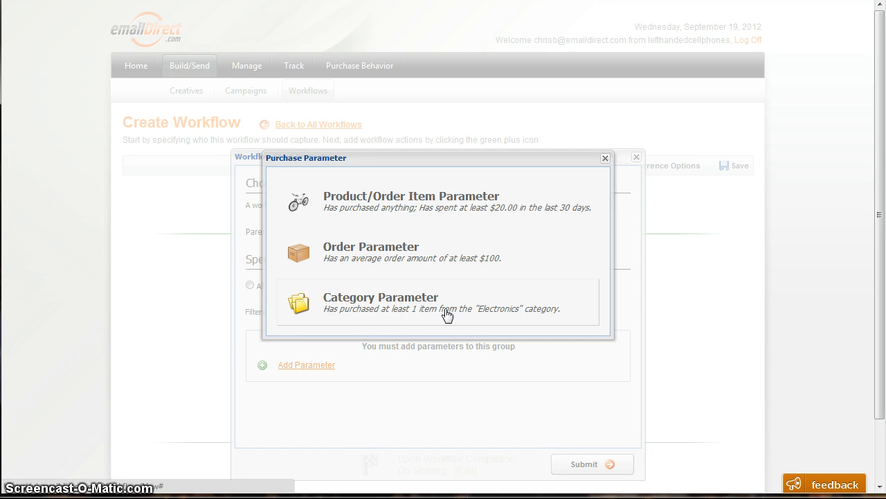
pyautogui.click(403, 212)
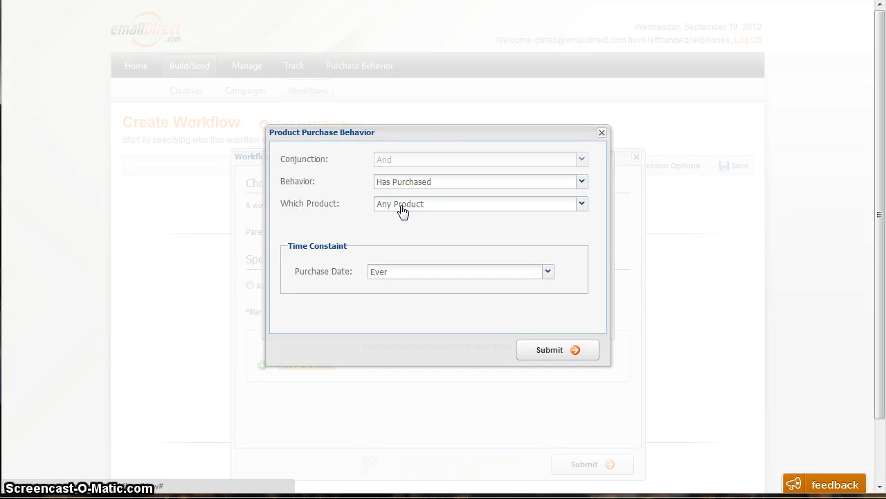
pyautogui.click(405, 206)
pyautogui.click(395, 234)
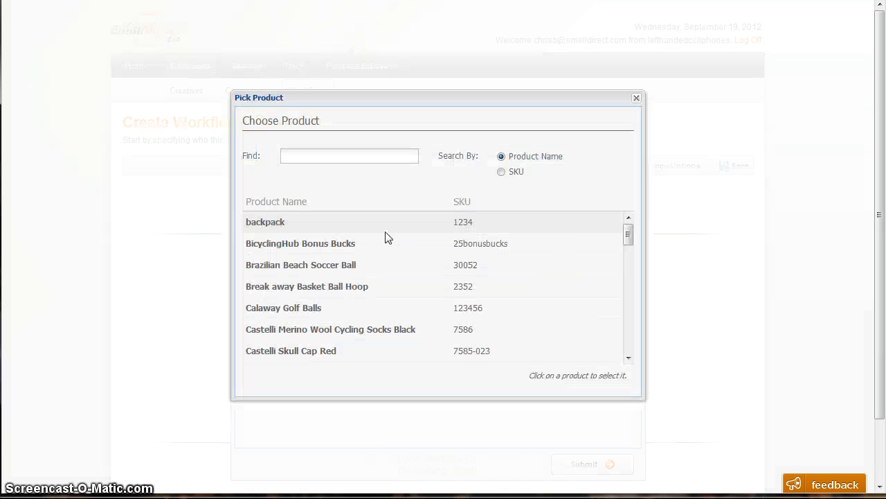
pyautogui.click(351, 155)
pyautogui.write('iphone')
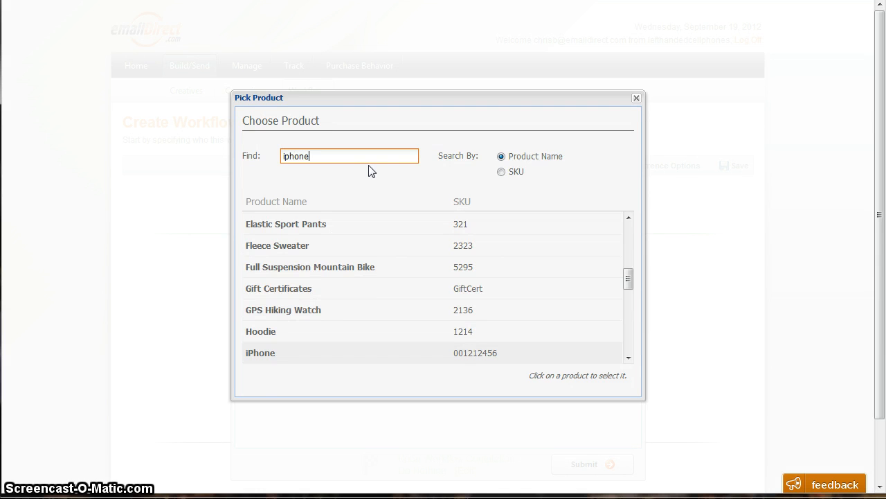
pyautogui.click(268, 355)
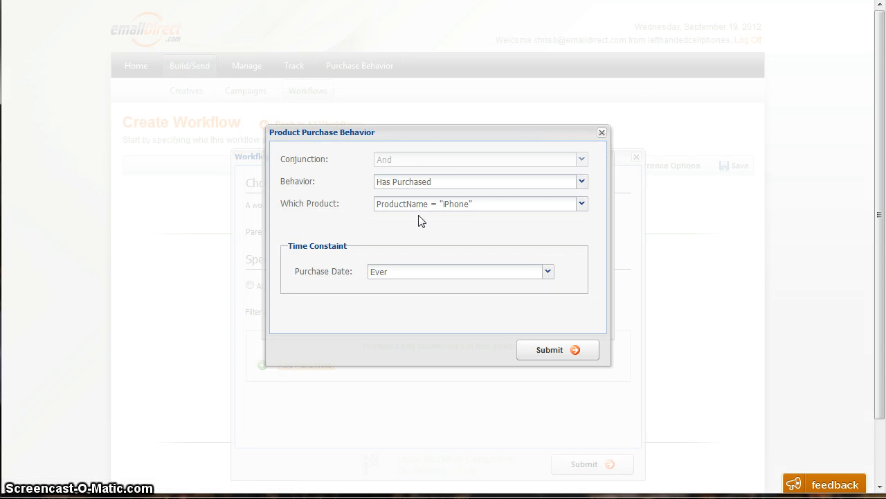
# Limit the iPhone purchase date to Today, and submit both the parameter and the workflow start properties
pyautogui.click(421, 275)
pyautogui.click(404, 299)
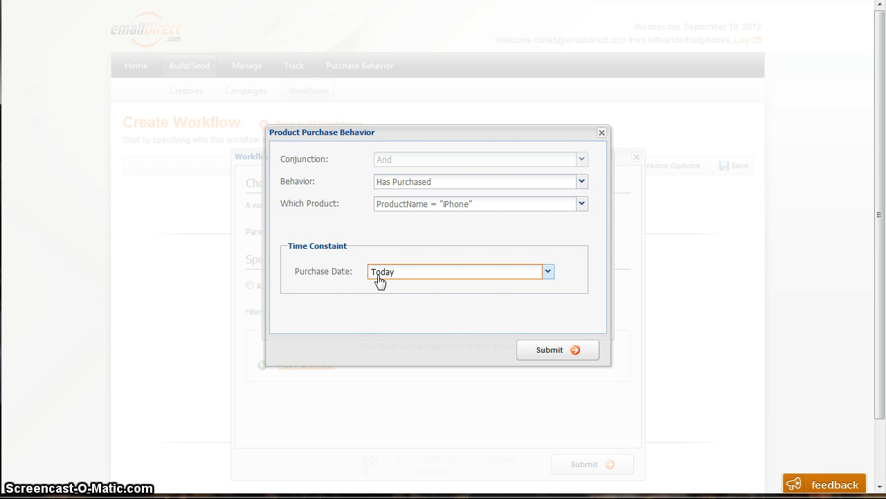
pyautogui.click(534, 353)
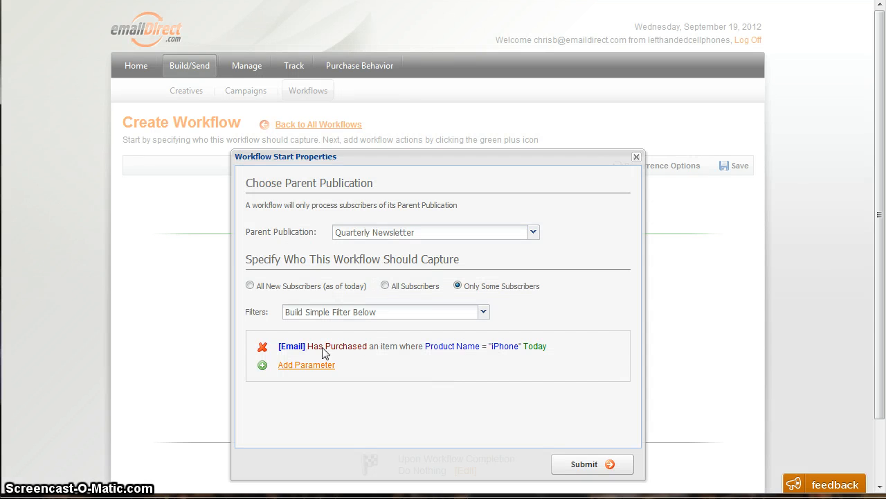
pyautogui.click(586, 467)
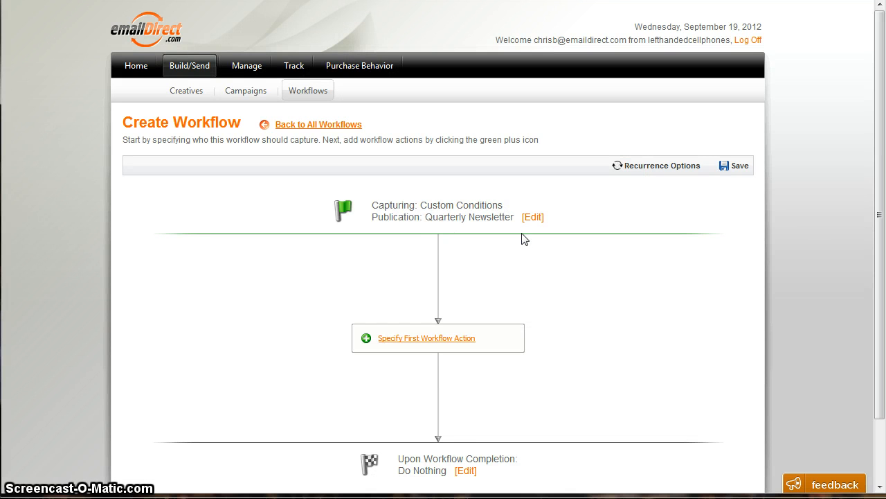
# Add a time delay node of 4 days as the first workflow action
pyautogui.click(424, 346)
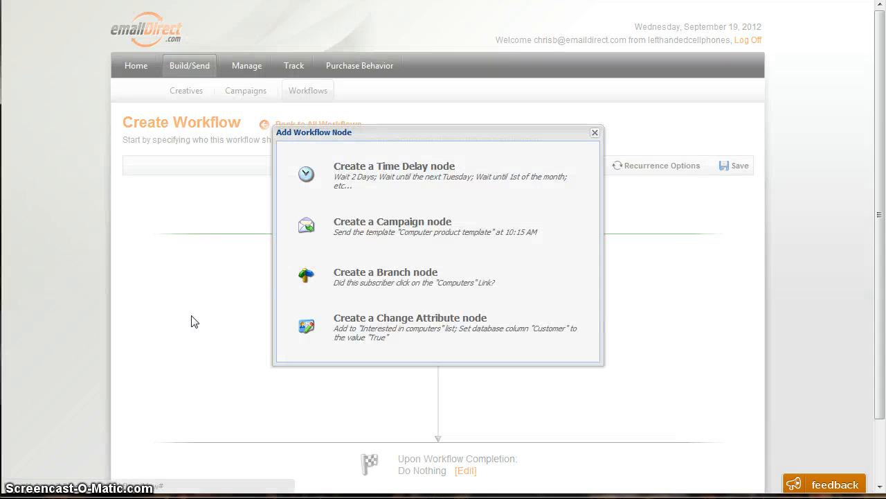
pyautogui.click(384, 192)
pyautogui.click(415, 232)
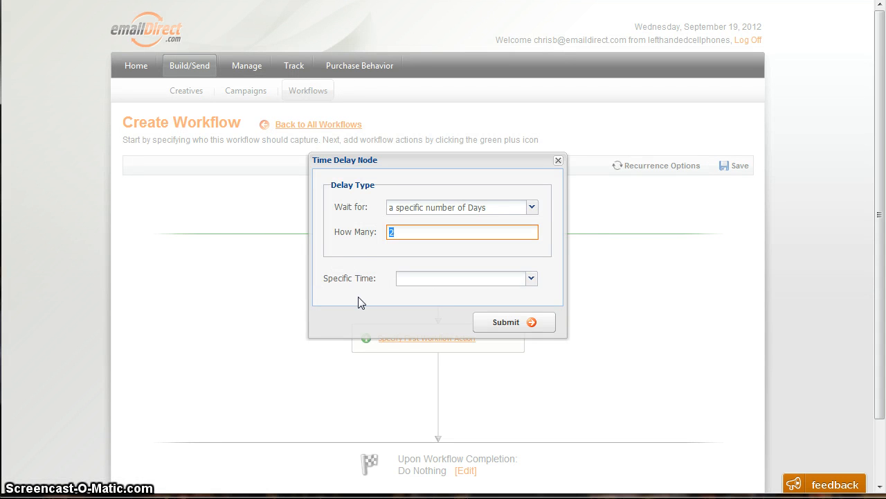
pyautogui.write('4')
pyautogui.click(493, 326)
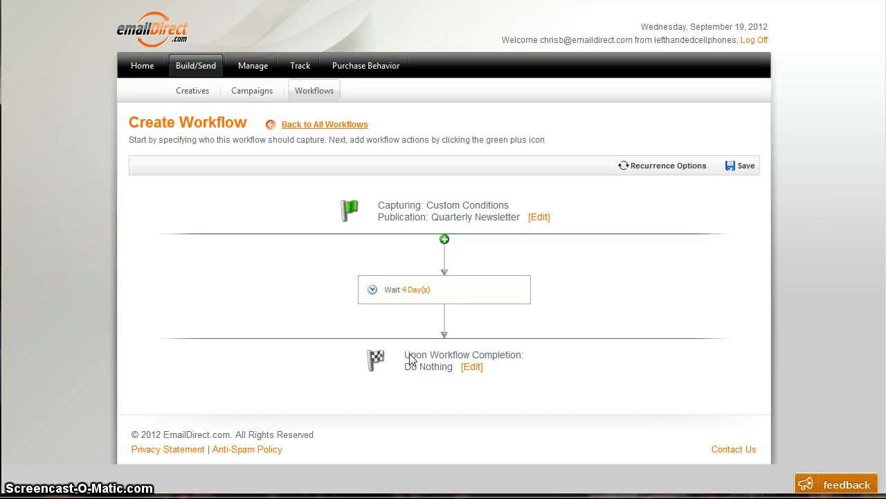
# Add a campaign node after the 4-day wait, using the iPhone Cases Promotional creative from the Cross Promos folder
pyautogui.moveTo(444, 309)
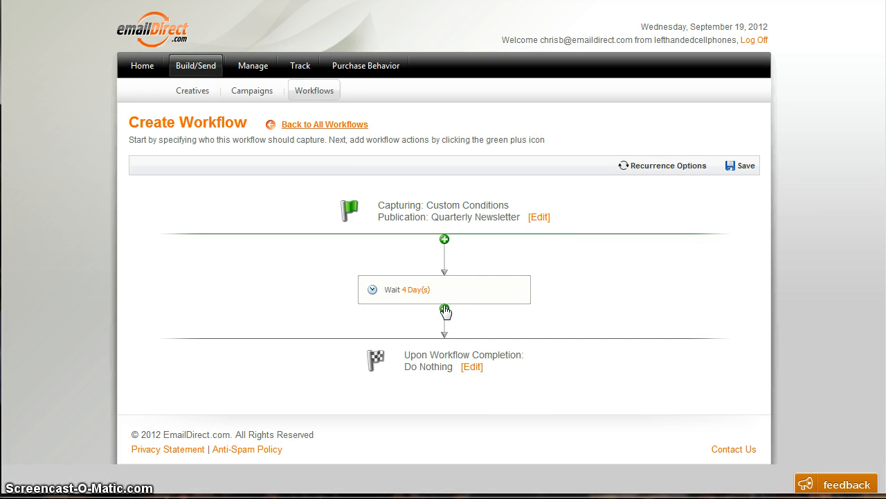
pyautogui.click(444, 309)
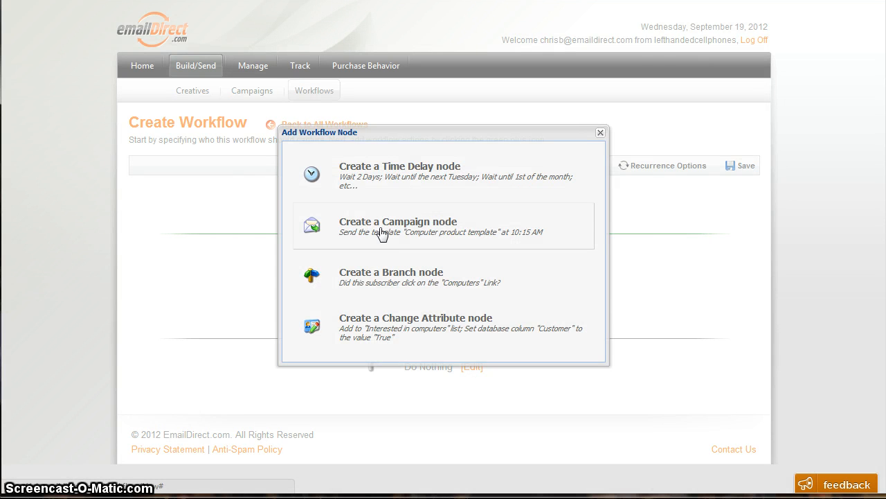
pyautogui.click(413, 236)
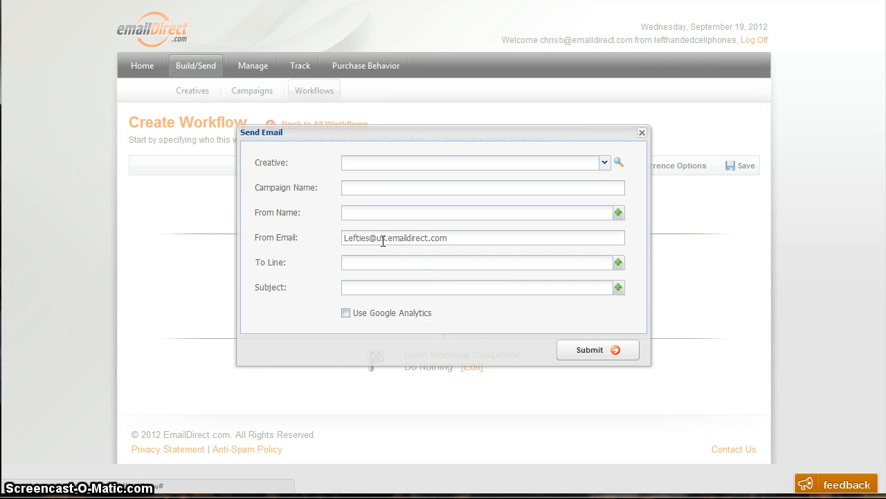
pyautogui.click(426, 166)
pyautogui.click(247, 219)
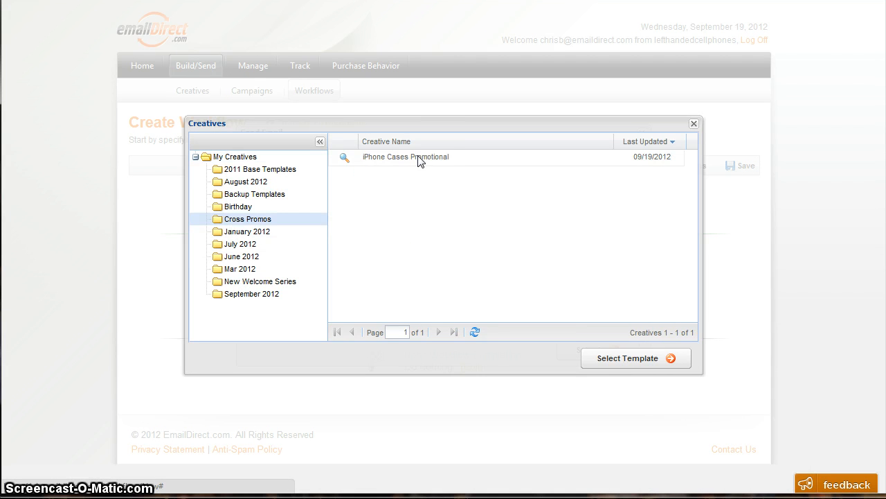
pyautogui.click(394, 162)
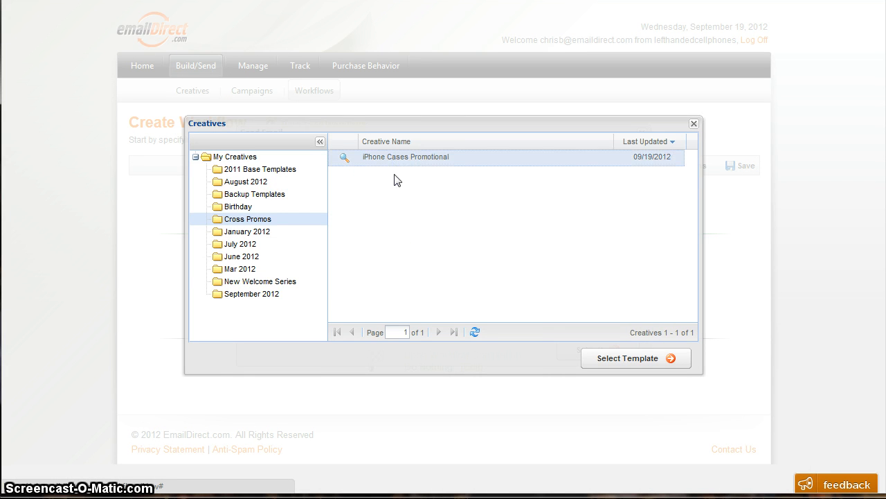
pyautogui.click(629, 363)
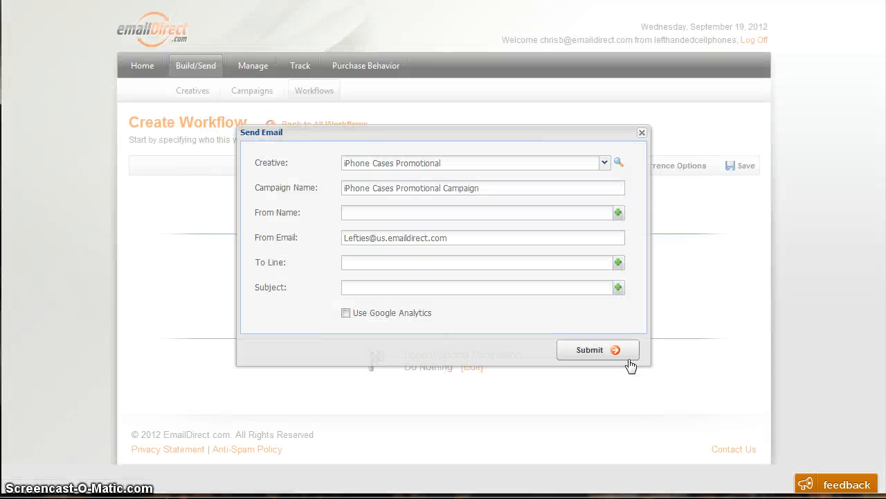
# Enter the sender's first name as From Name and asdf as the subject, and submit the iPhone Cases Promotional Campaign email
pyautogui.click(380, 215)
pyautogui.write('Chris')
pyautogui.click(456, 238)
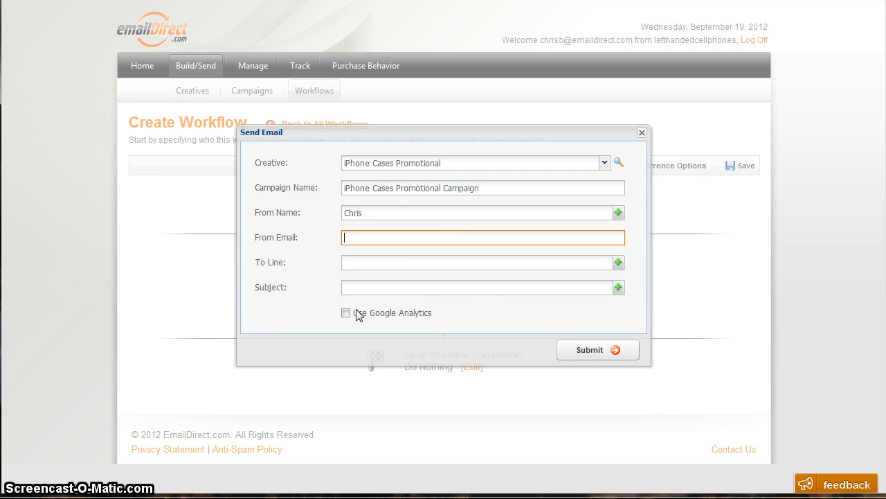
pyautogui.click(360, 288)
pyautogui.write('asdf')
pyautogui.click(590, 350)
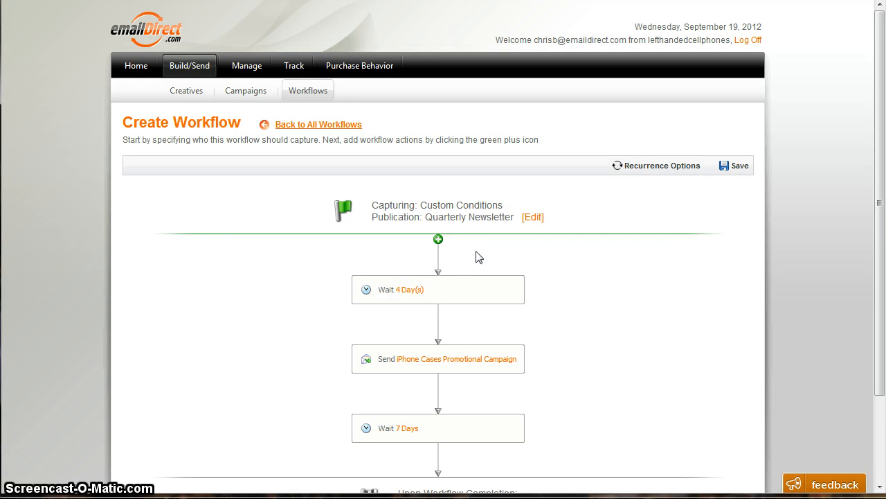
# Set the time delay following the iPhone Cases Promotional Campaign to 3 days
pyautogui.moveTo(415, 291)
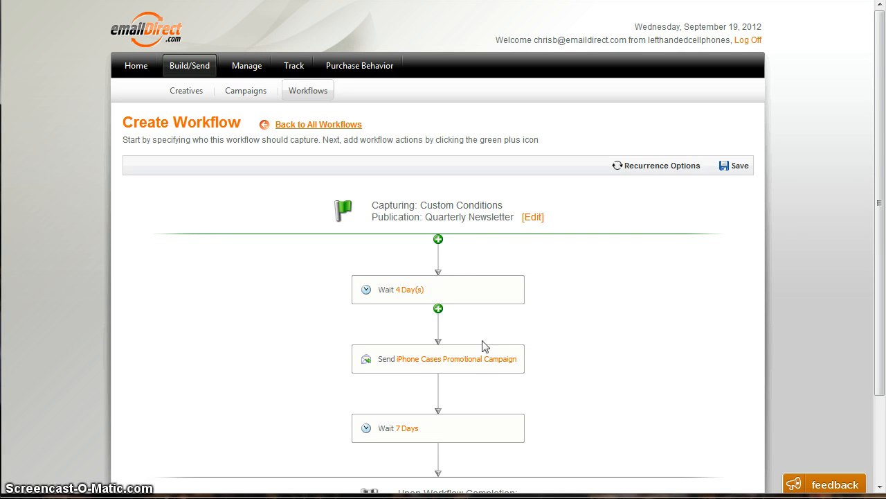
pyautogui.moveTo(438, 365)
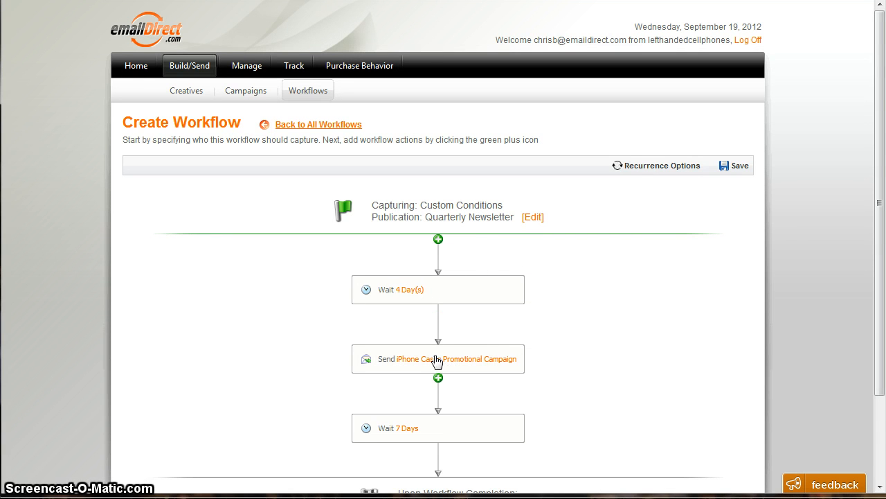
pyautogui.click(406, 431)
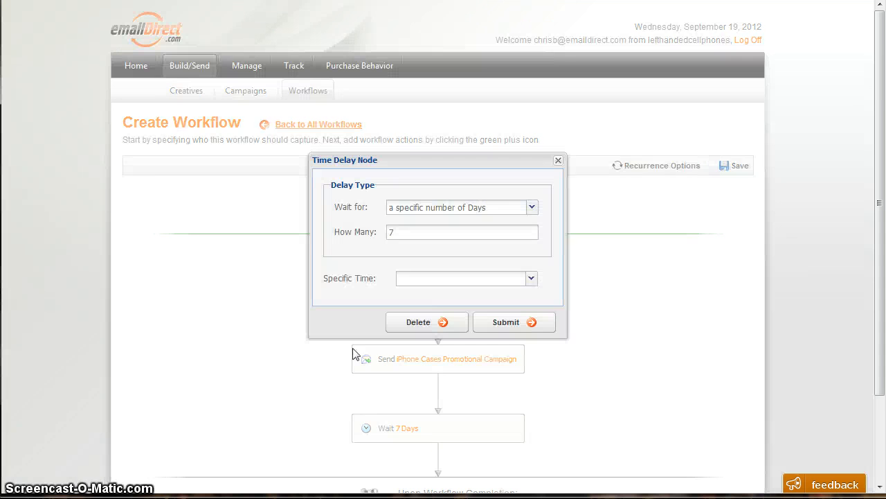
pyautogui.doubleClick(406, 233)
pyautogui.write('3')
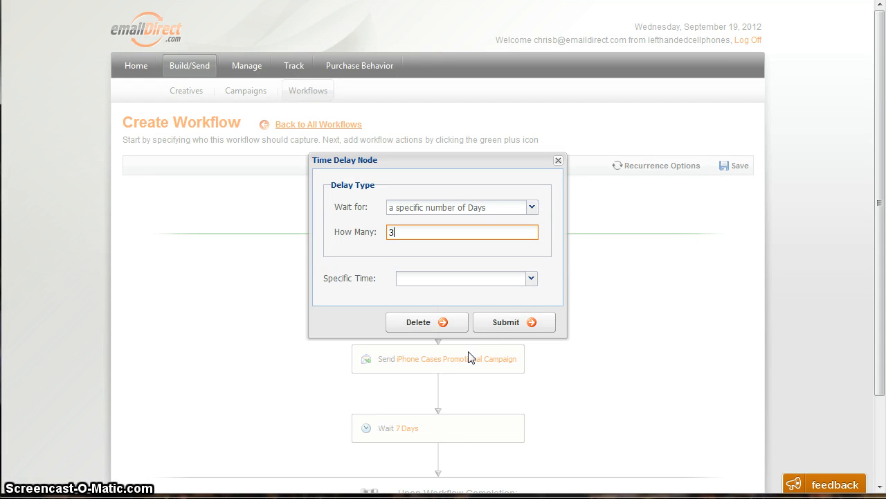
pyautogui.click(506, 322)
# Add a branch node after the 3-day wait with a behavioral parameter Has Opened Campaign!, date of action Ever!, for the previous campaign
pyautogui.scroll(-1, 439, 427)
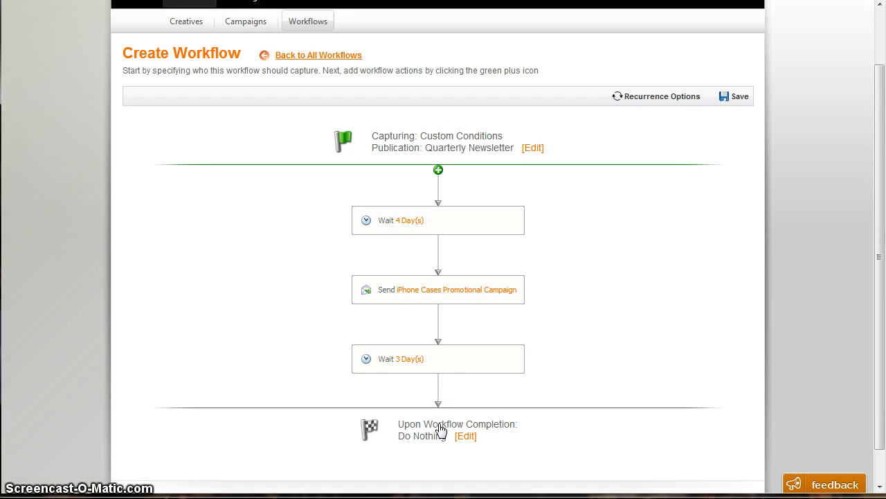
pyautogui.click(438, 378)
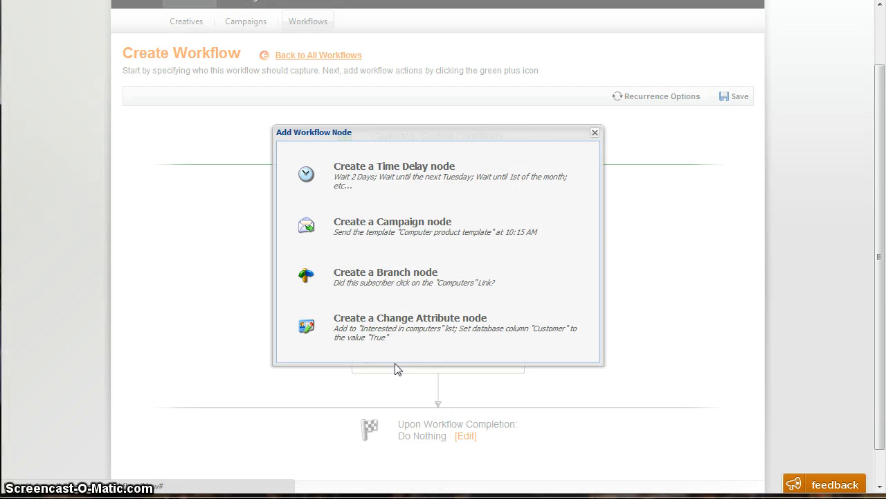
pyautogui.click(396, 286)
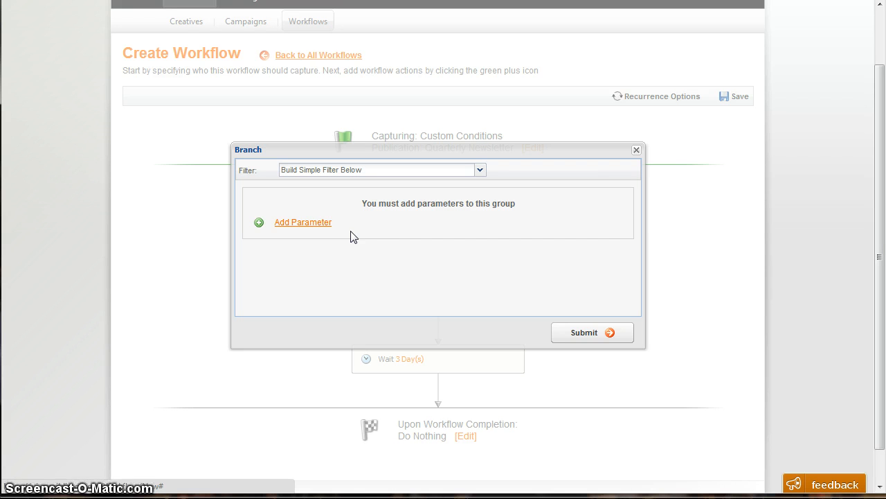
pyautogui.click(306, 223)
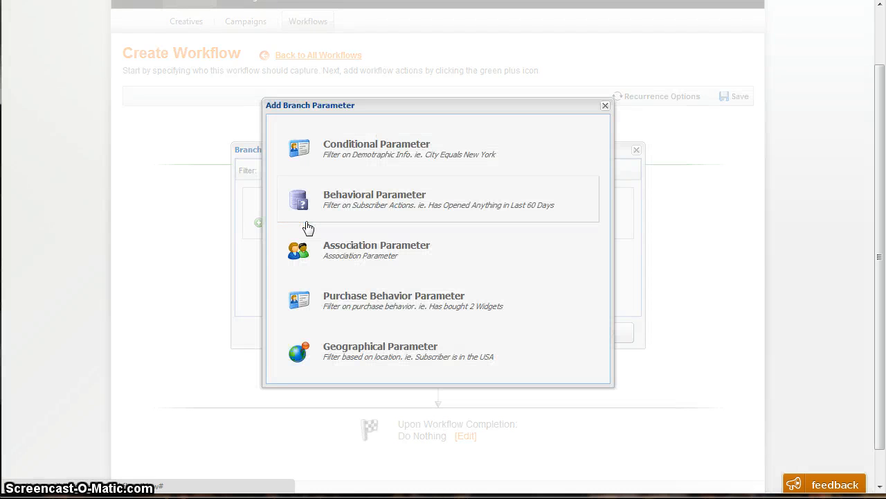
pyautogui.click(358, 214)
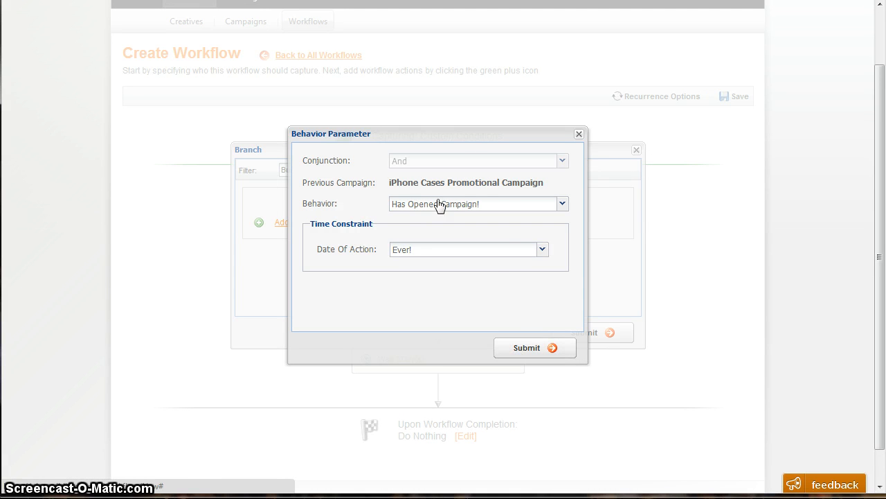
pyautogui.click(527, 348)
pyautogui.click(576, 337)
# Add a campaign node on the branch's No path using the iPhone Cases Promotional creative
pyautogui.scroll(-3, 416, 400)
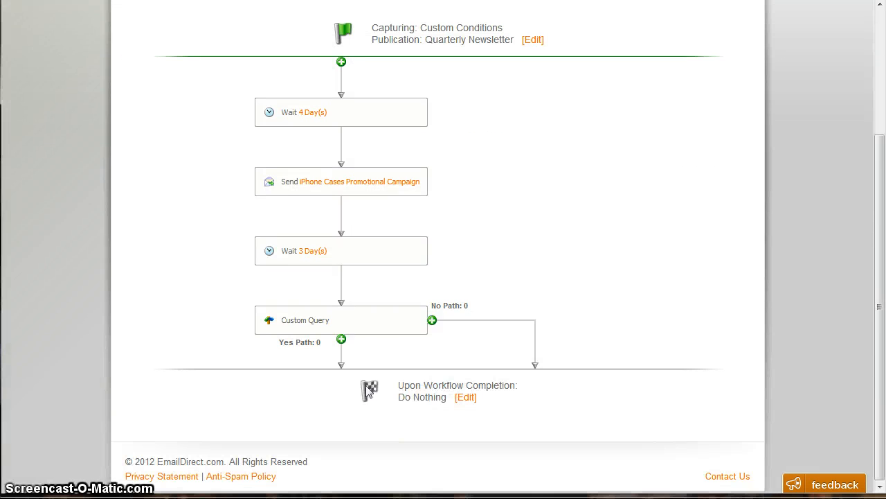
pyautogui.moveTo(407, 332)
pyautogui.click(341, 339)
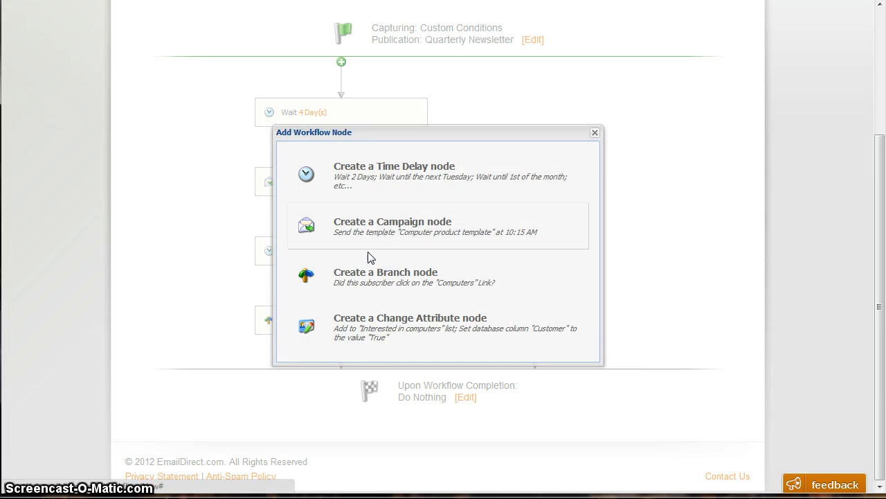
pyautogui.click(389, 228)
pyautogui.click(385, 163)
pyautogui.click(618, 357)
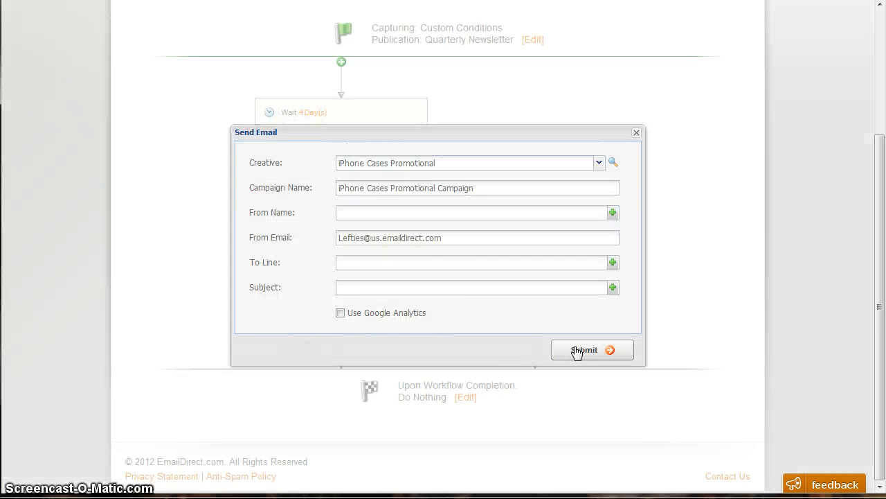
# Fill in the sender's first name and the subject klajs dflk for the No path email, and submit it
pyautogui.click(376, 213)
pyautogui.write('Chris')
pyautogui.press('Tab')
pyautogui.press('Tab')
pyautogui.press('Tab')
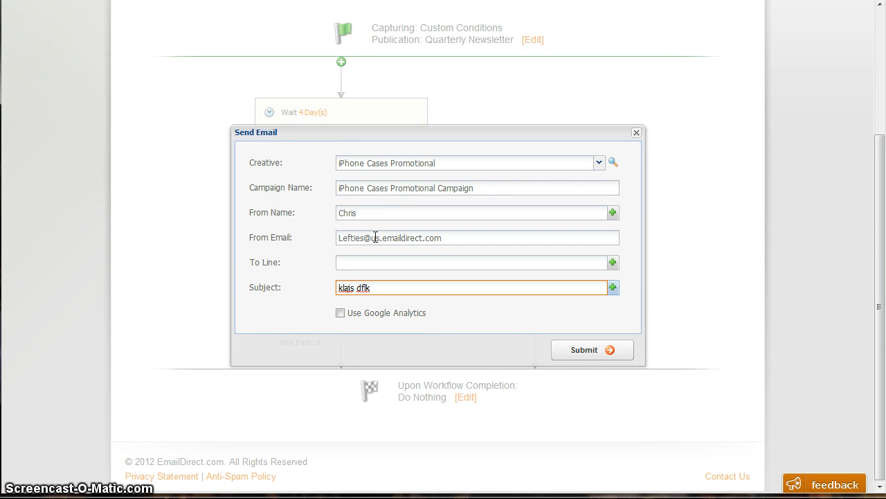
pyautogui.click(585, 350)
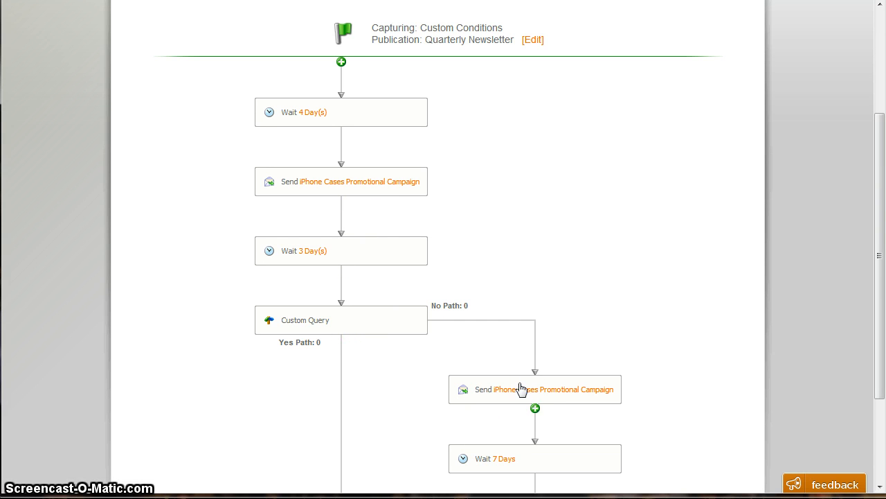
# Add a branch node after the No path's 7-day wait, using the saved Non-Openers filter
pyautogui.scroll(-2, 524, 397)
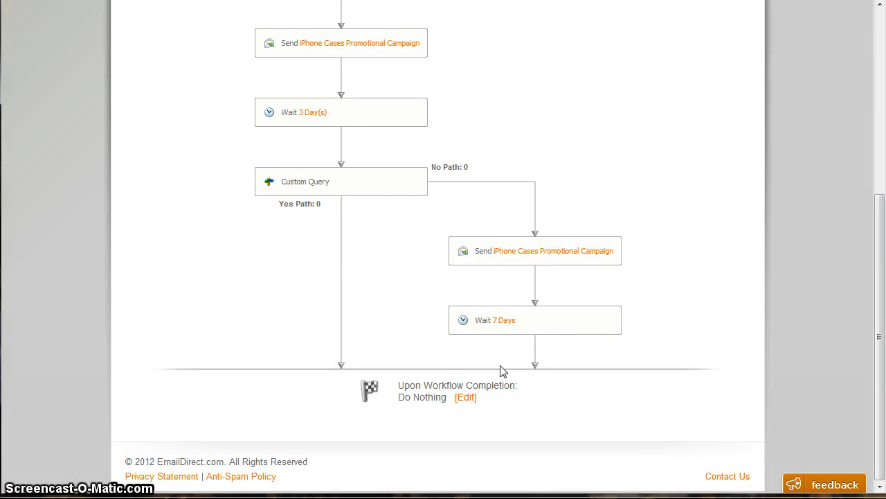
pyautogui.click(534, 340)
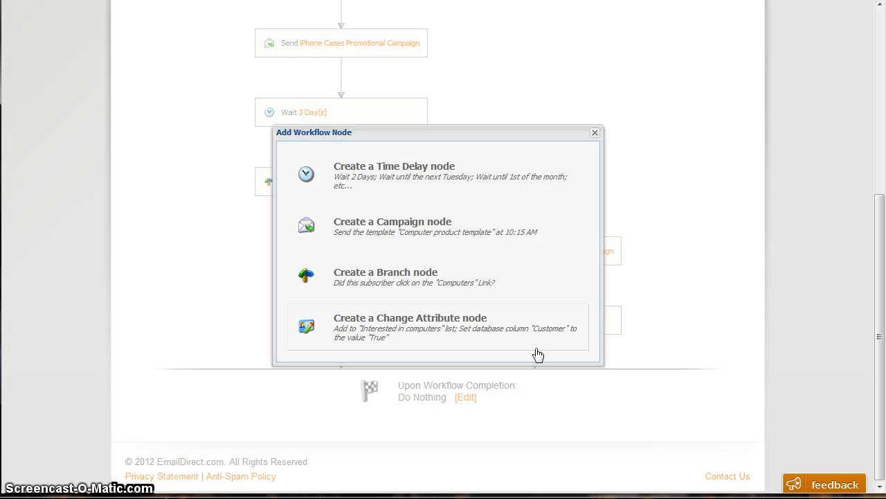
pyautogui.click(437, 295)
pyautogui.click(368, 173)
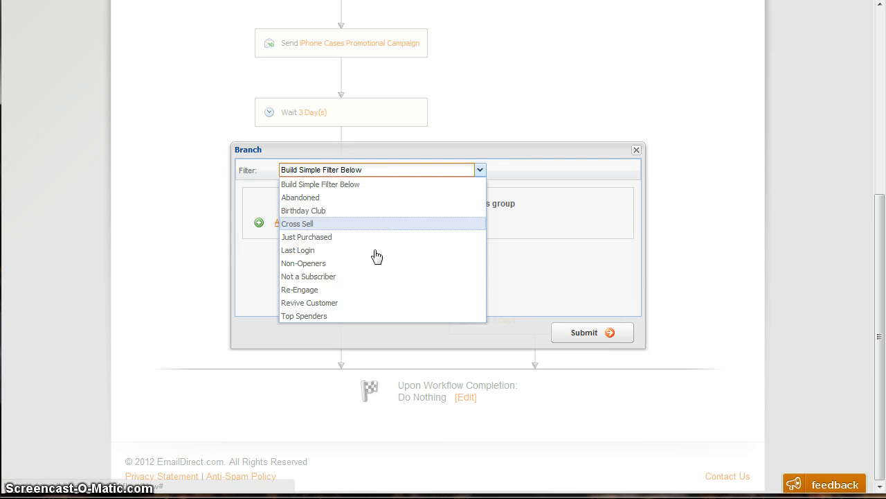
pyautogui.click(338, 270)
pyautogui.click(586, 337)
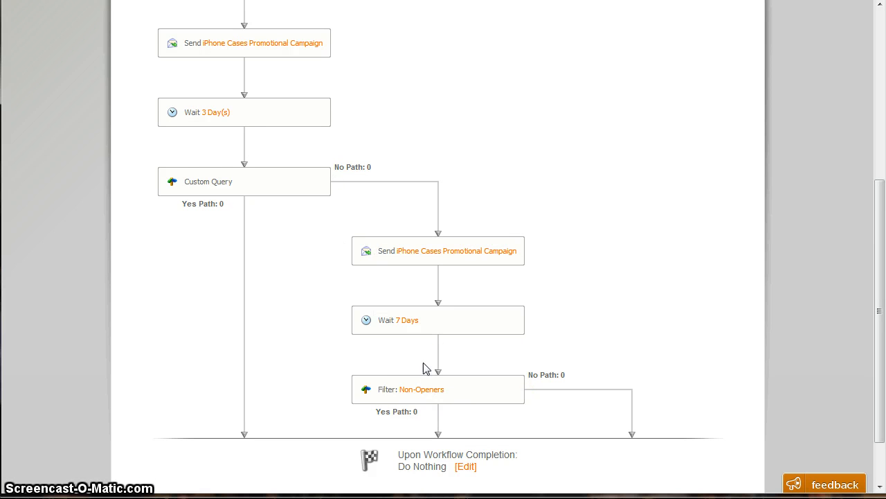
pyautogui.moveTo(428, 389)
pyautogui.scroll(2, 604, 435)
pyautogui.scroll(3, 604, 435)
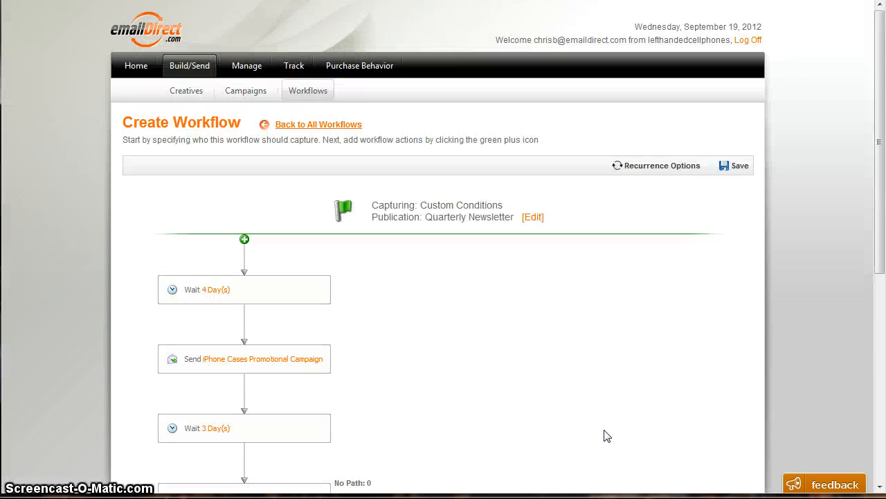